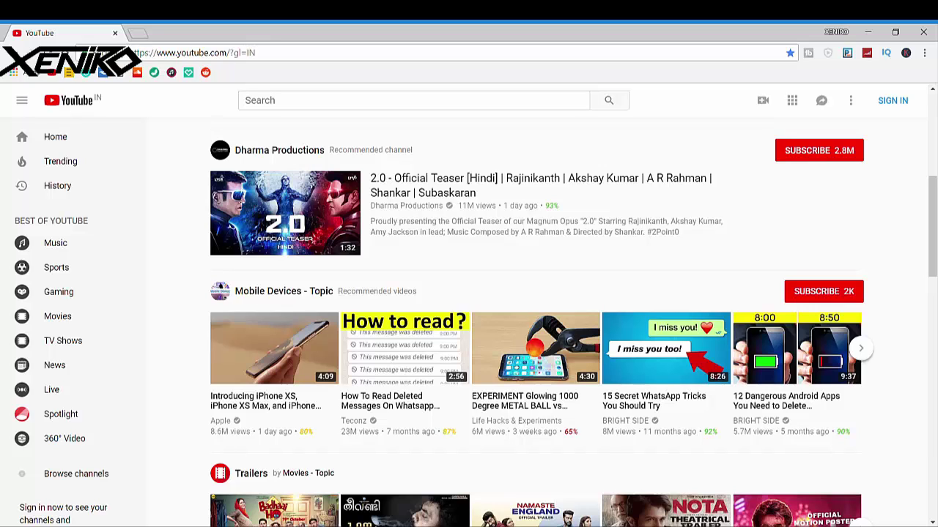
Sign in to the YouTube account and open its My channel page
click(892, 102)
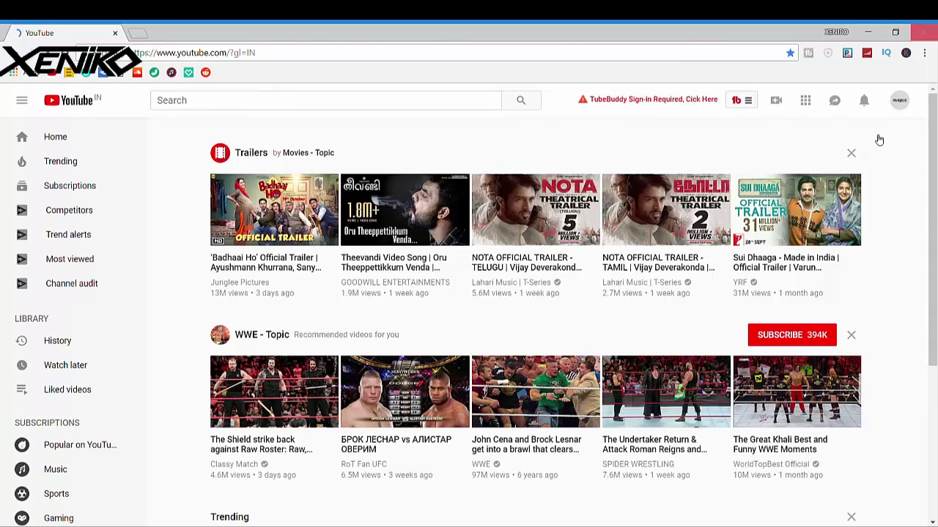
click(900, 100)
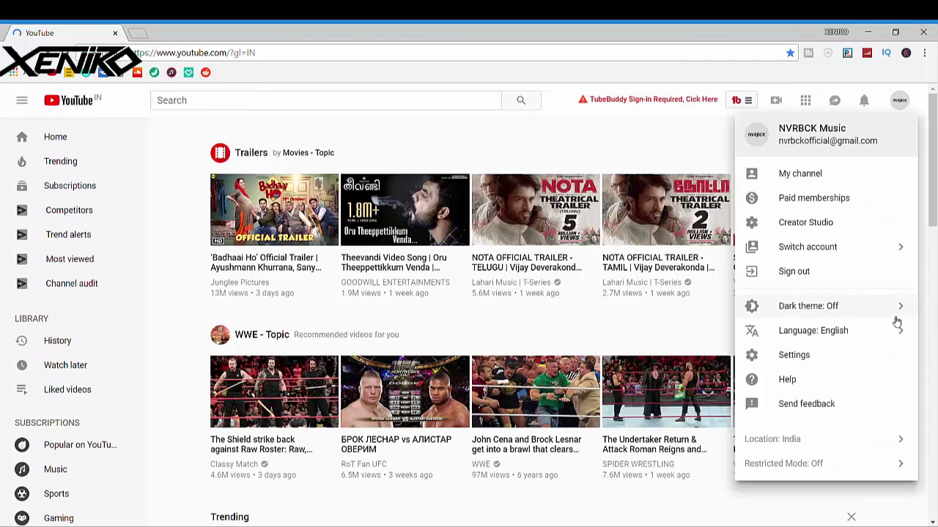
click(849, 190)
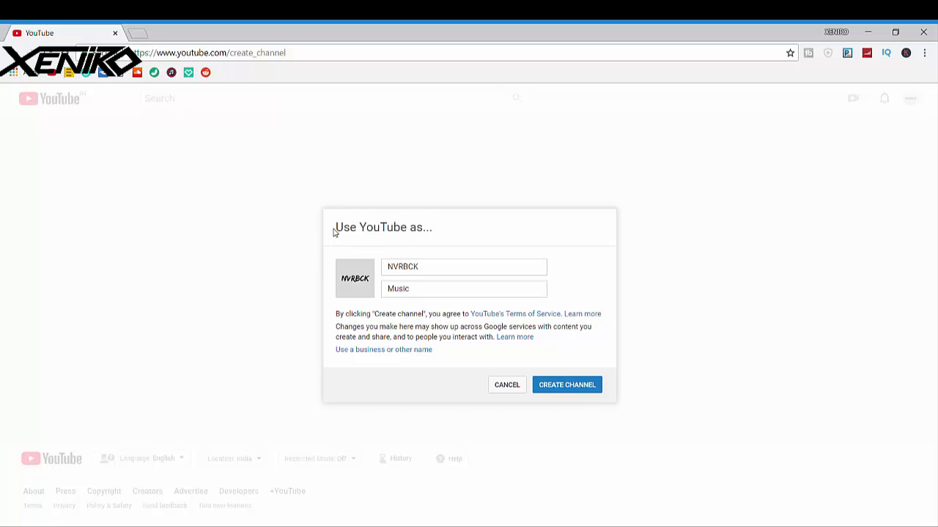
Start a new channel under a business or other name and create its Brand Account as NVRBCK
click(387, 350)
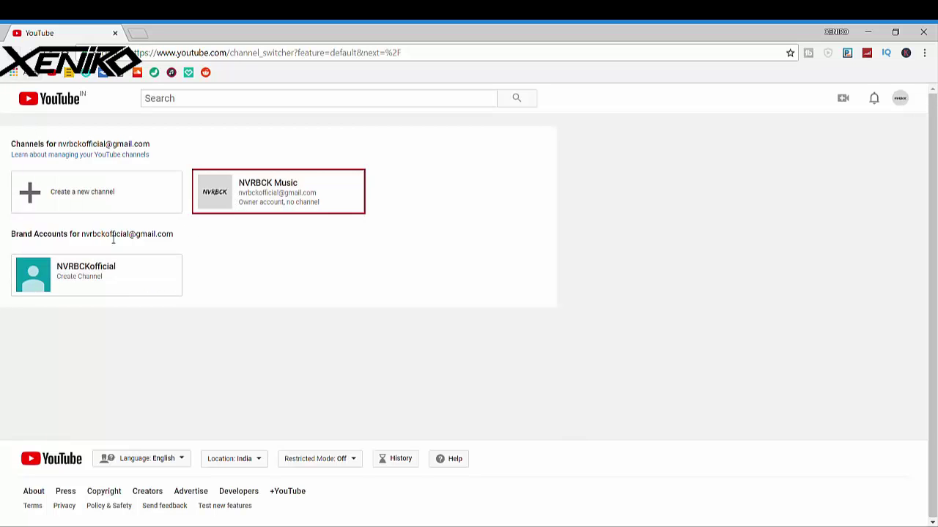
click(124, 199)
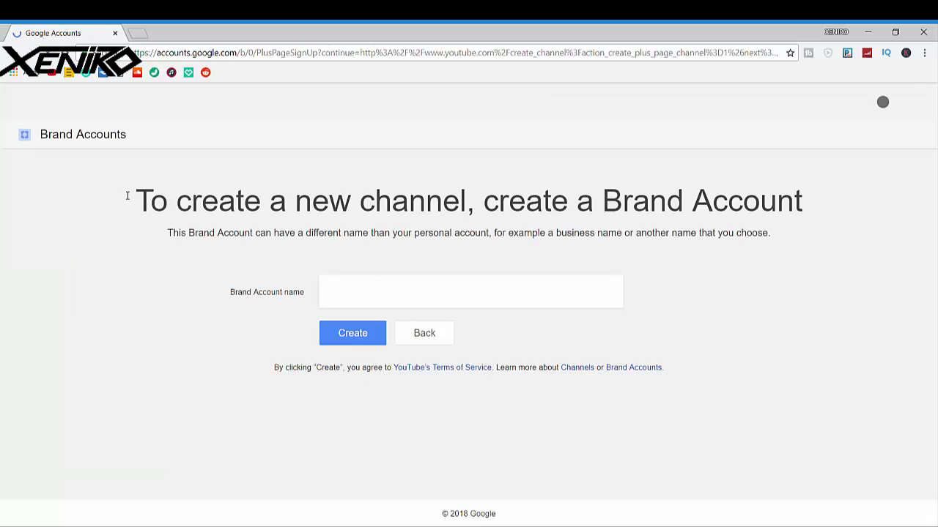
click(417, 302)
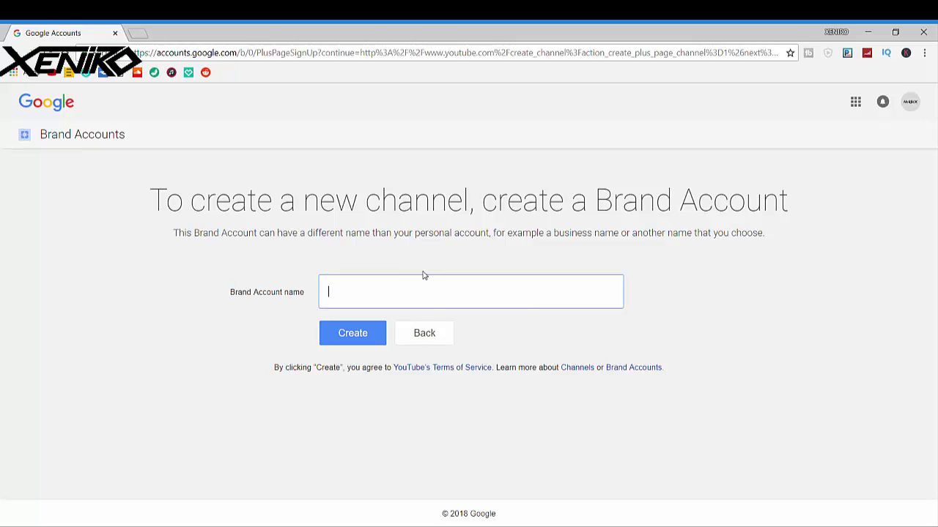
text(XRENIROmusic)
key(BackSpace)
key(BackSpace)
key(BackSpace)
key(BackSpace)
key(BackSpace)
key(BackSpace)
key(BackSpace)
key(BackSpace)
key(BackSpace)
key(BackSpace)
text(NVRBCKofficial)
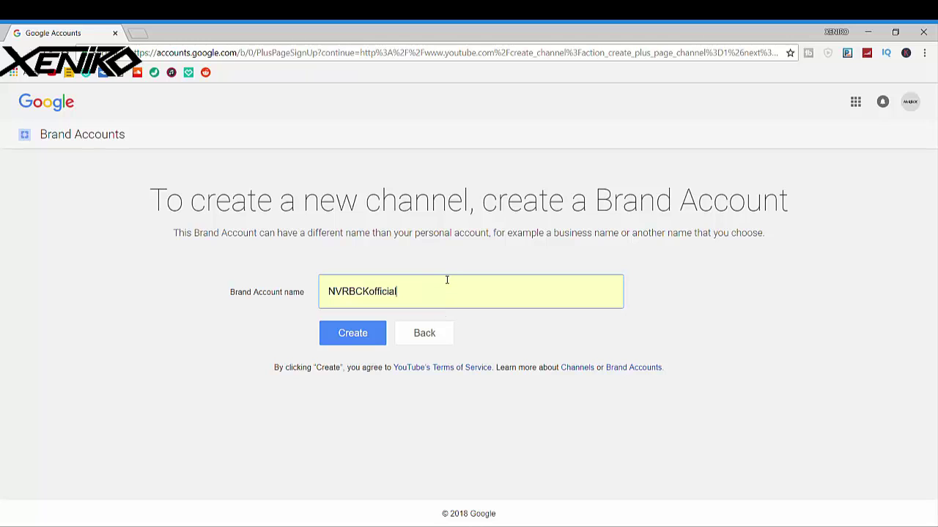
key(BackSpace)
key(BackSpace)
key(BackSpace)
key(BackSpace)
key(BackSpace)
key(BackSpace)
key(BackSpace)
key(BackSpace)
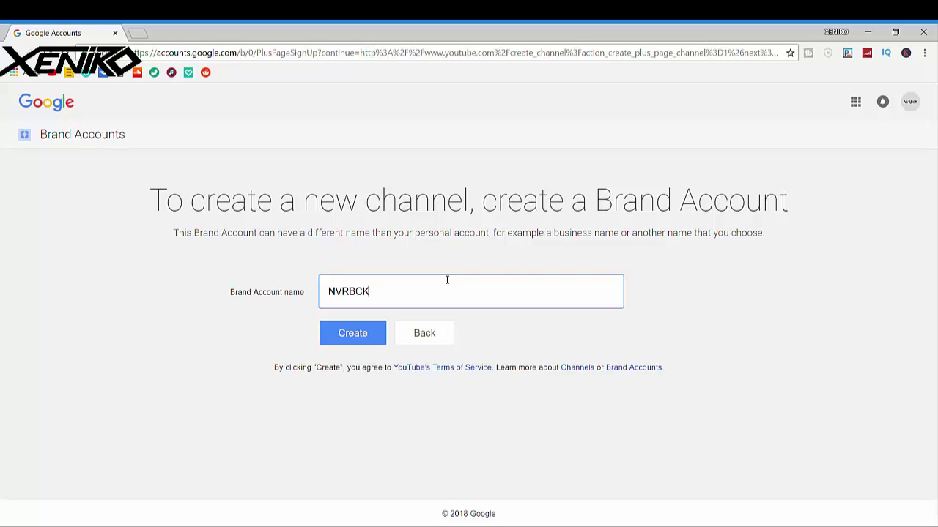
key(Tab)
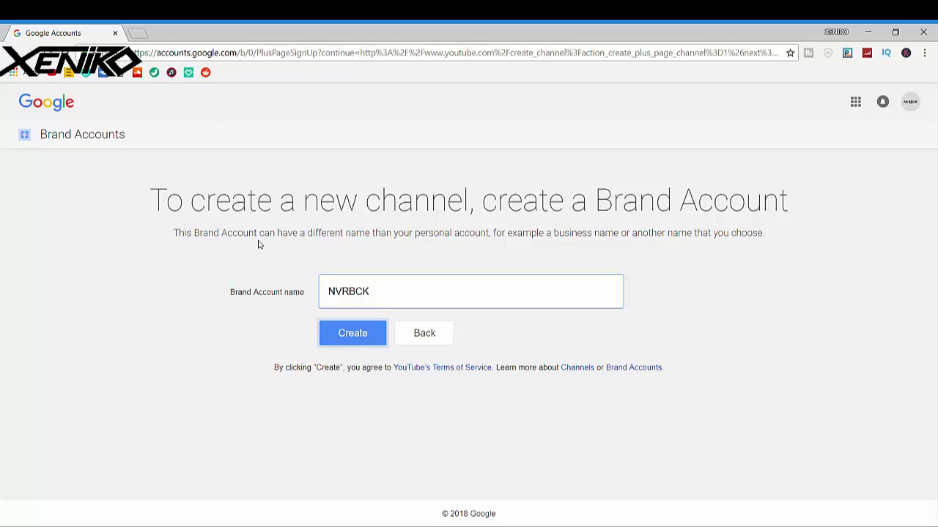
click(351, 335)
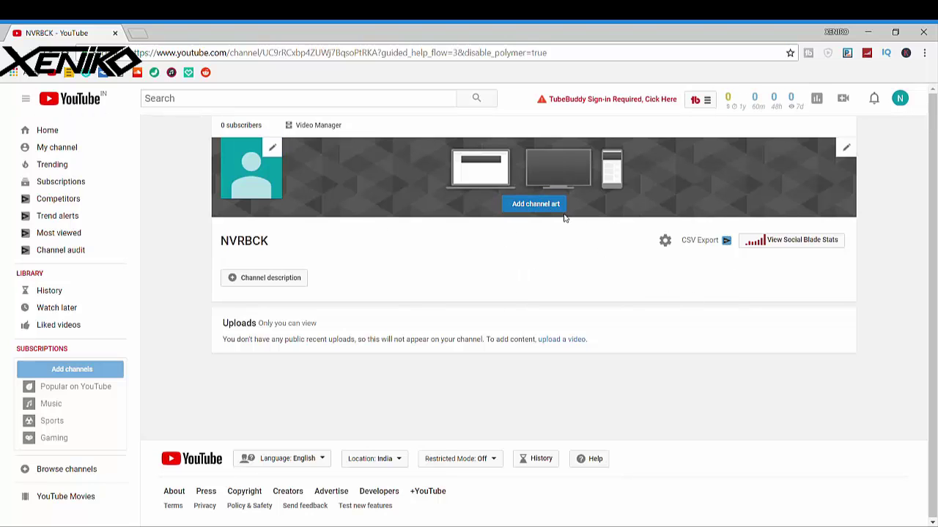
Start adding channel art and browse the upload, own-photo and gallery image sources
click(536, 212)
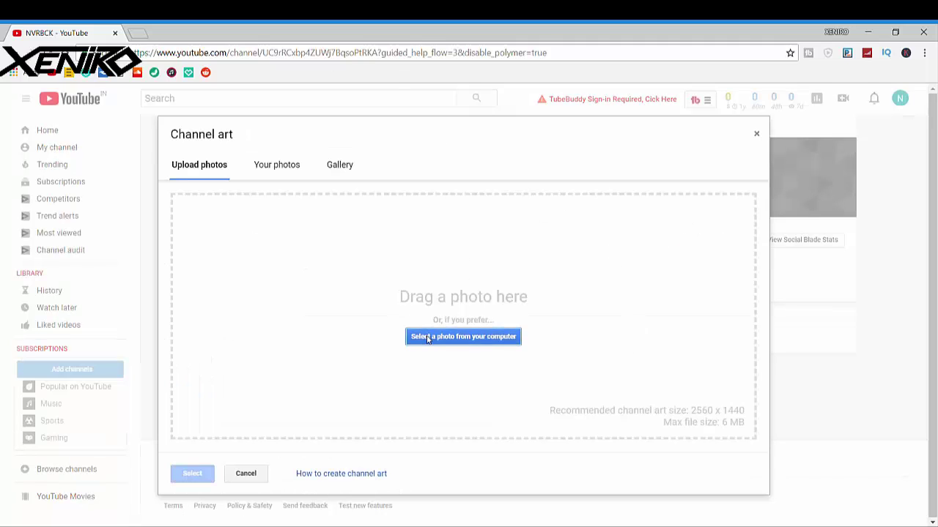
click(289, 175)
click(355, 167)
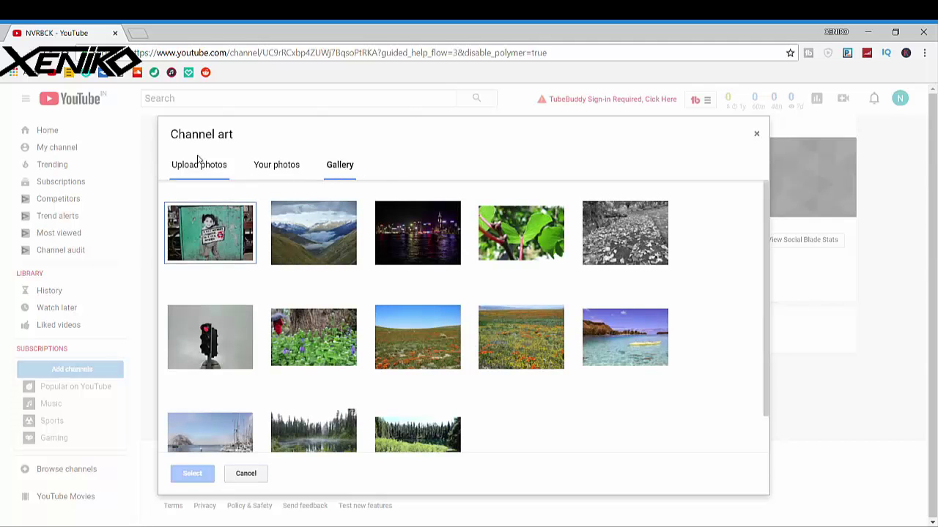
click(169, 165)
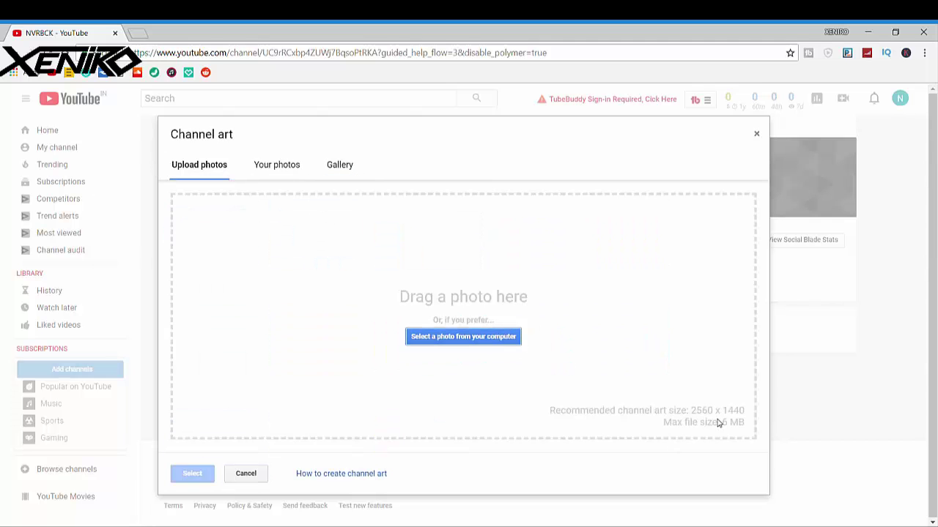
click(340, 174)
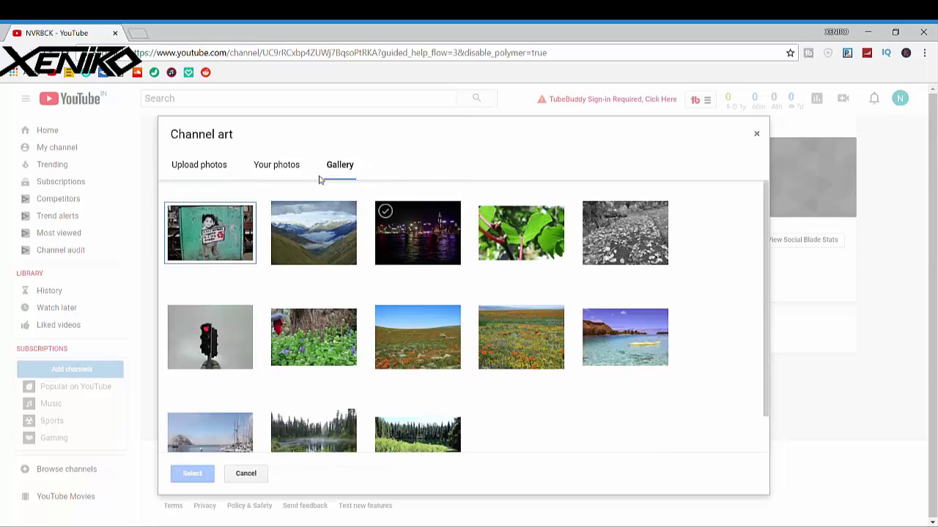
click(224, 176)
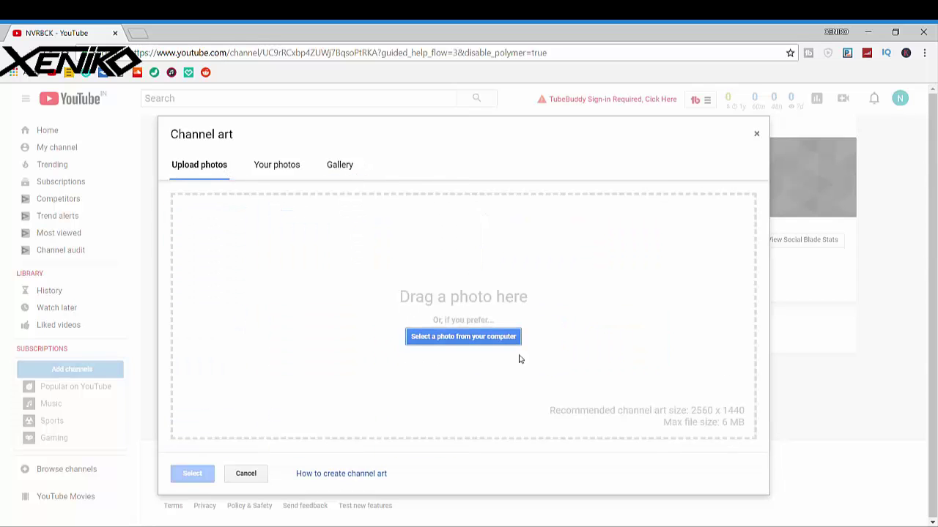
click(352, 168)
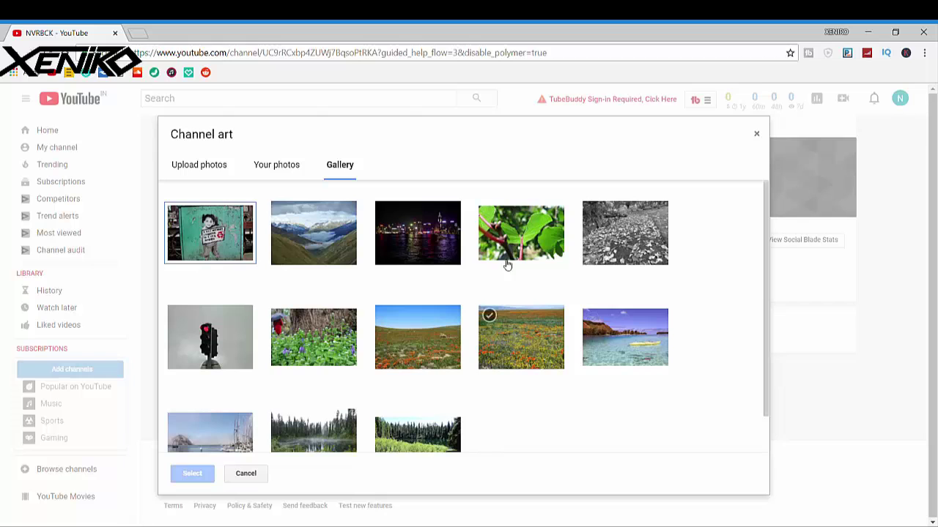
Try to apply the gallery photo of a yellow kayak in a bay as channel art with an adjusted crop
click(661, 350)
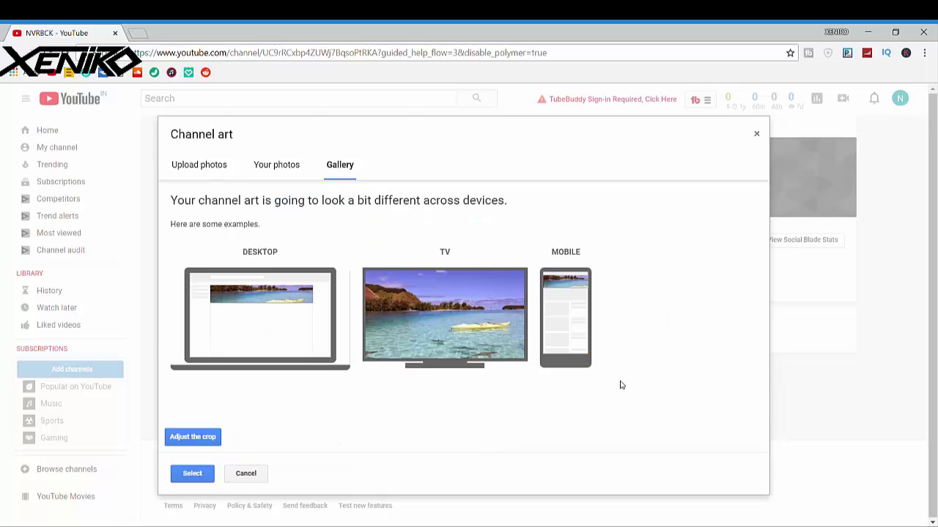
click(209, 437)
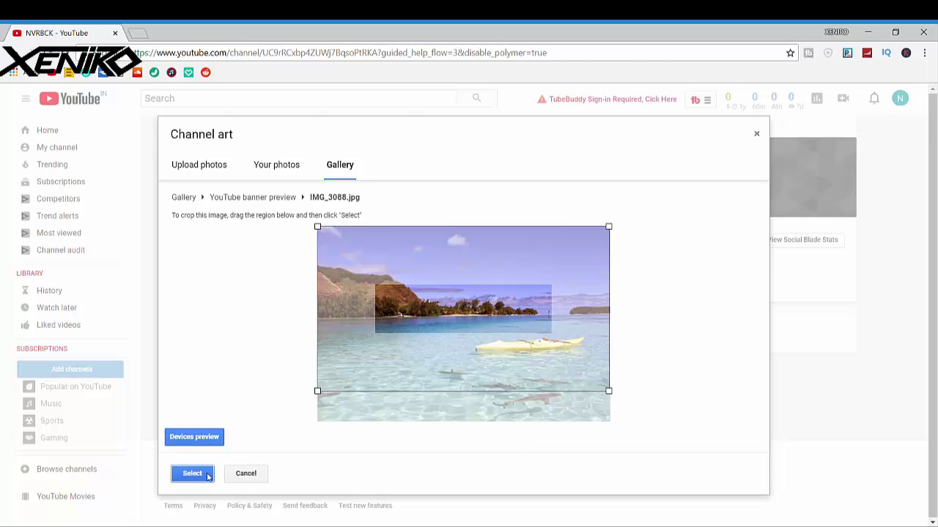
click(207, 445)
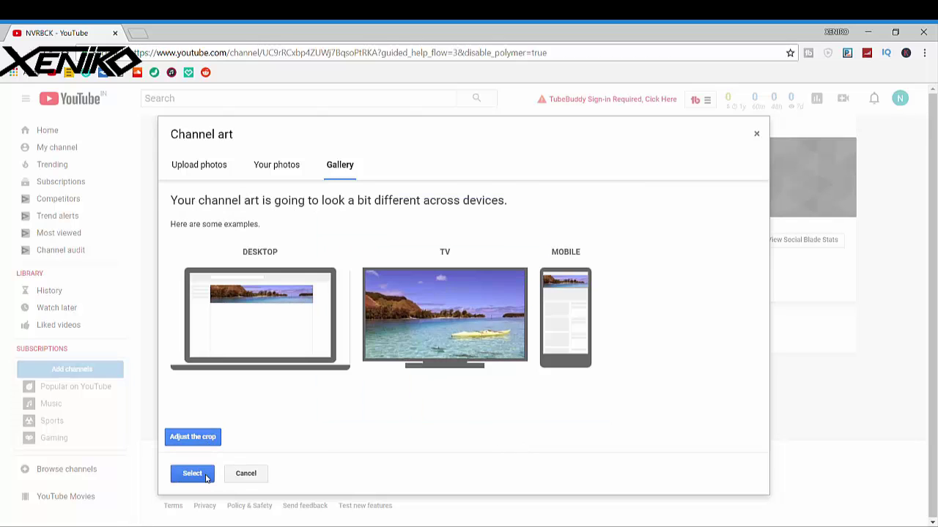
click(207, 477)
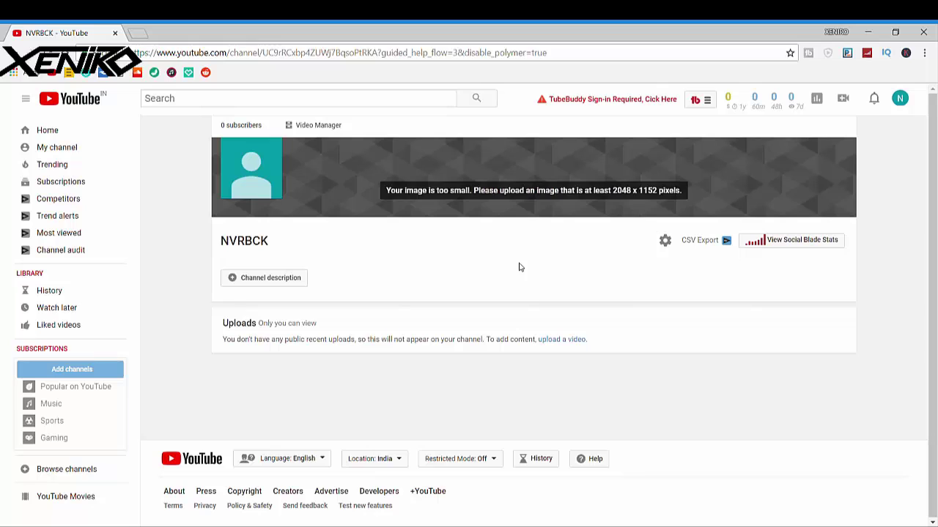
Edit the channel art and apply the gallery photo of the yellow kayak in a bay with its default crop
mouse_move(536, 209)
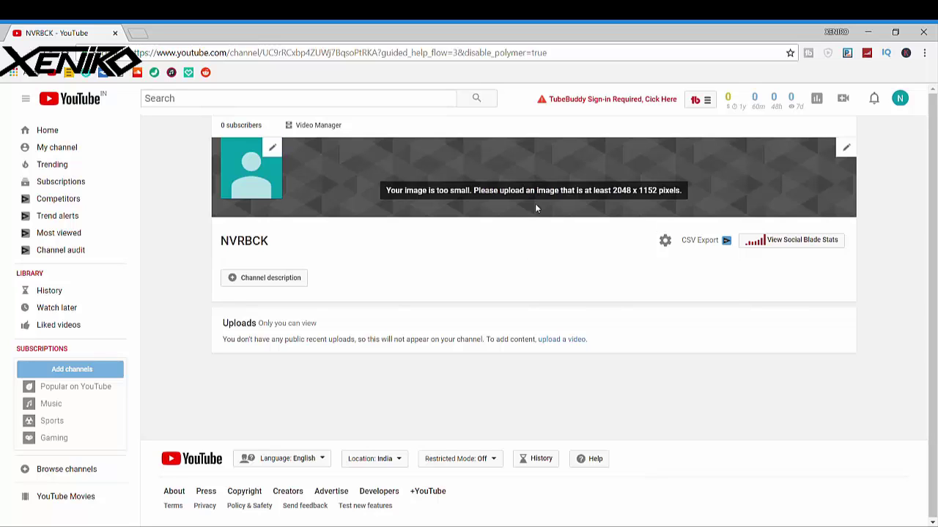
click(847, 148)
click(819, 170)
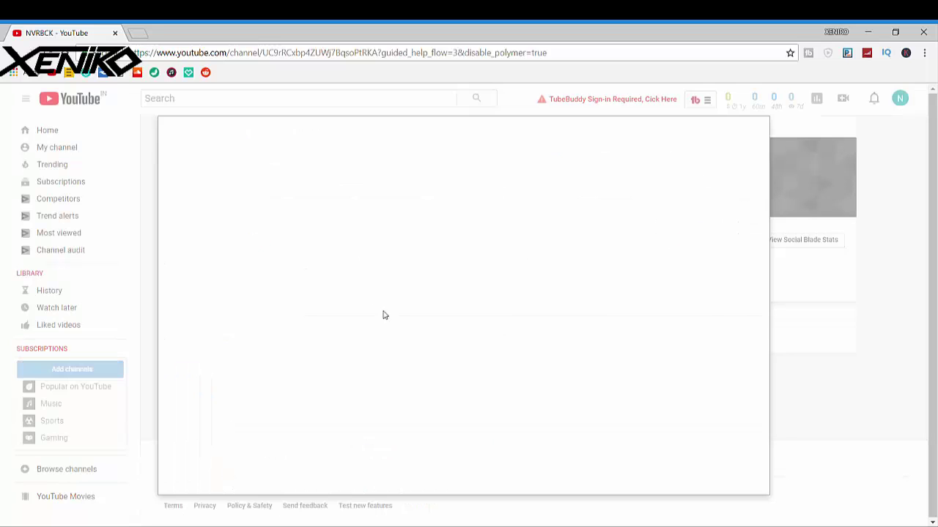
click(340, 166)
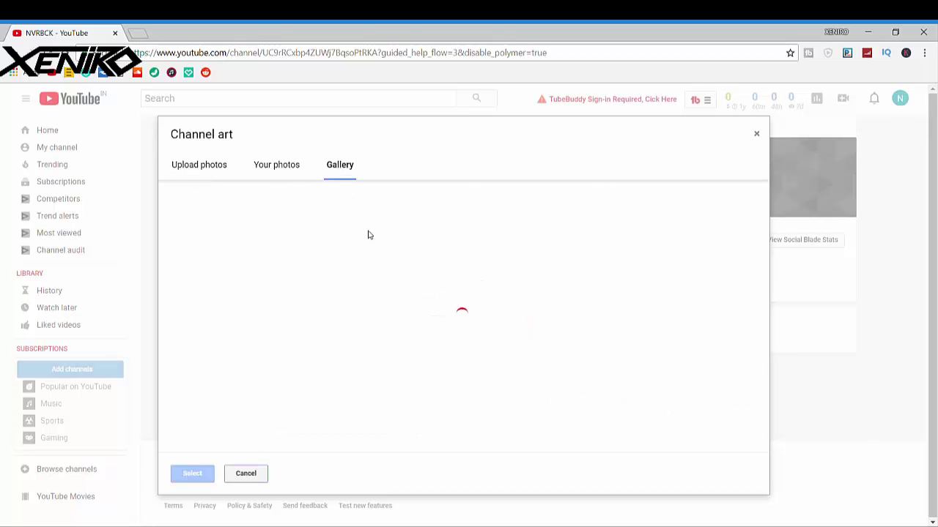
click(614, 353)
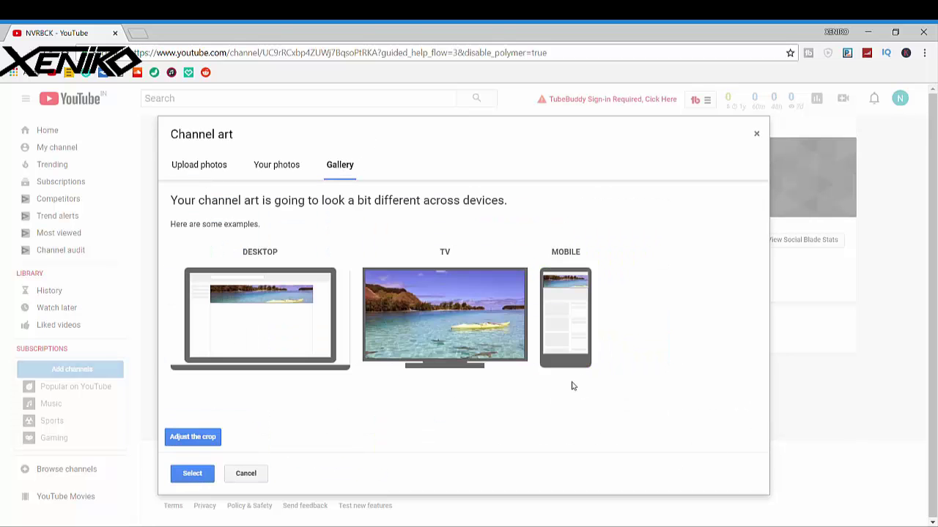
click(188, 476)
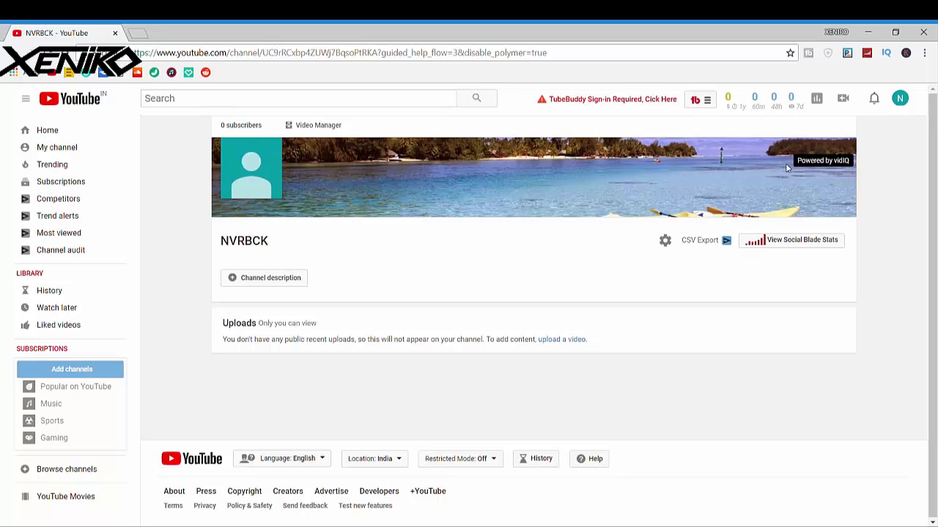
Upload the EMPIRE cover artwork as the channel icon through the linked Brand Account
click(278, 149)
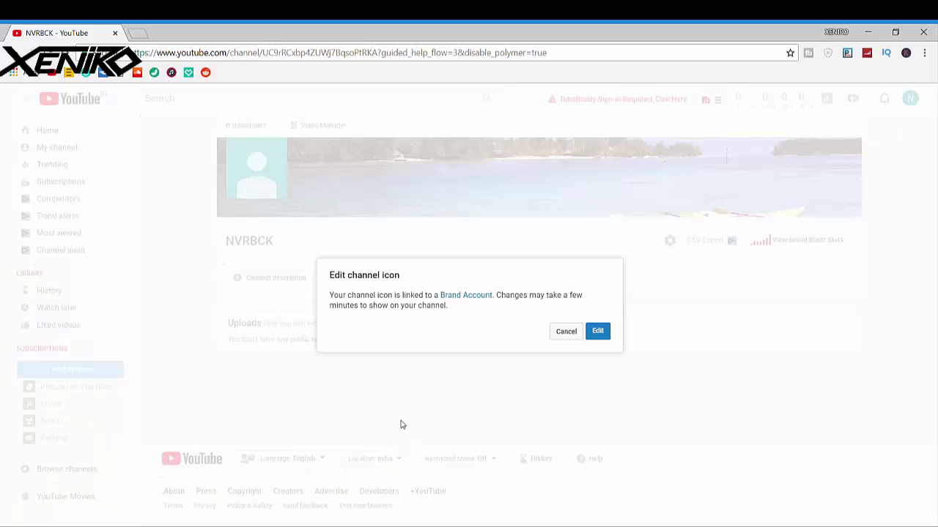
click(598, 335)
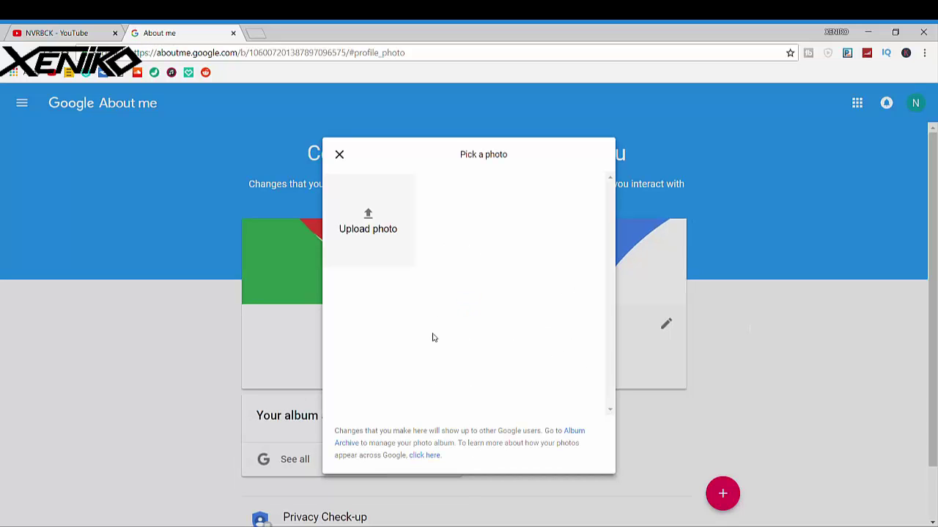
click(384, 229)
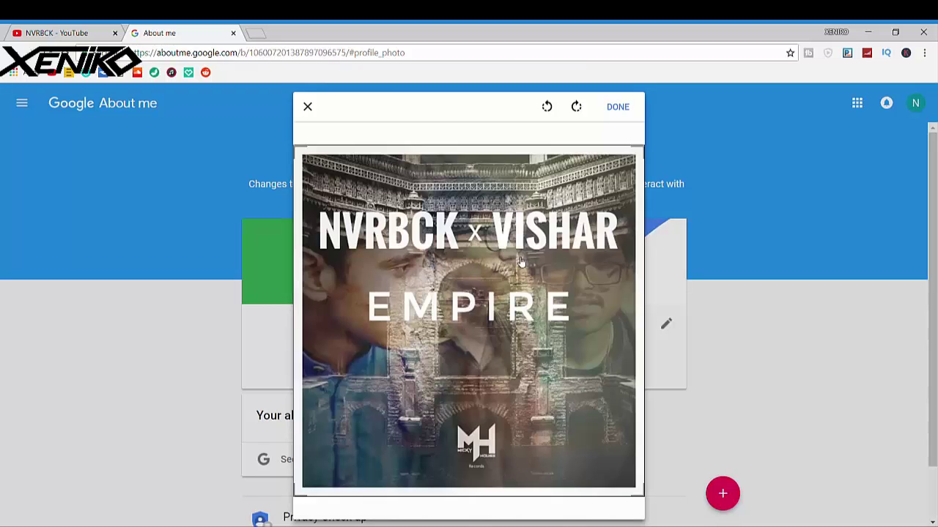
click(613, 108)
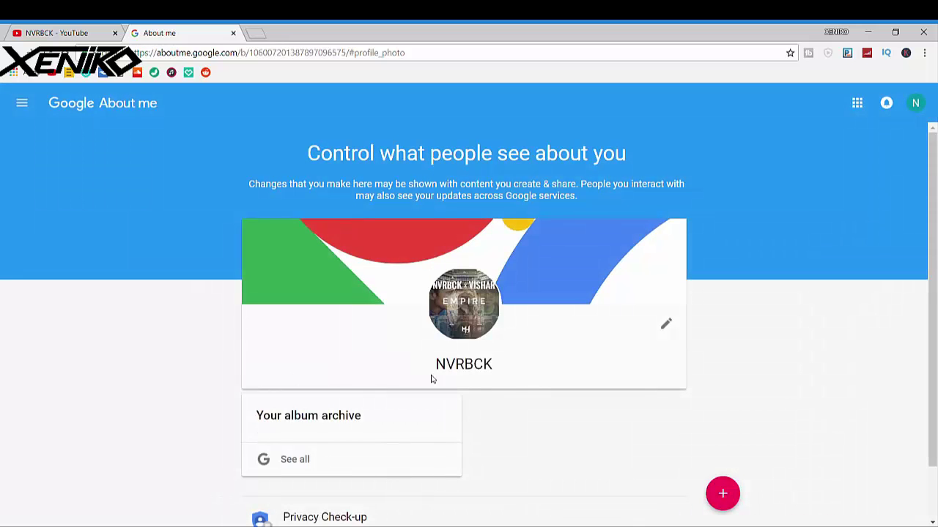
Return to the YouTube channel page and close the Google About me page
scroll(721, 410, down, 1)
scroll(633, 374, up, 1)
click(77, 27)
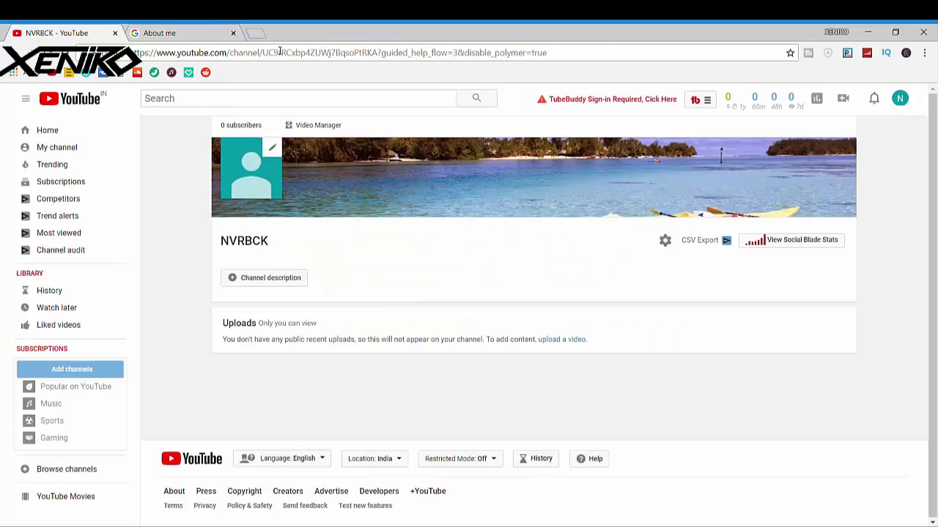
click(233, 33)
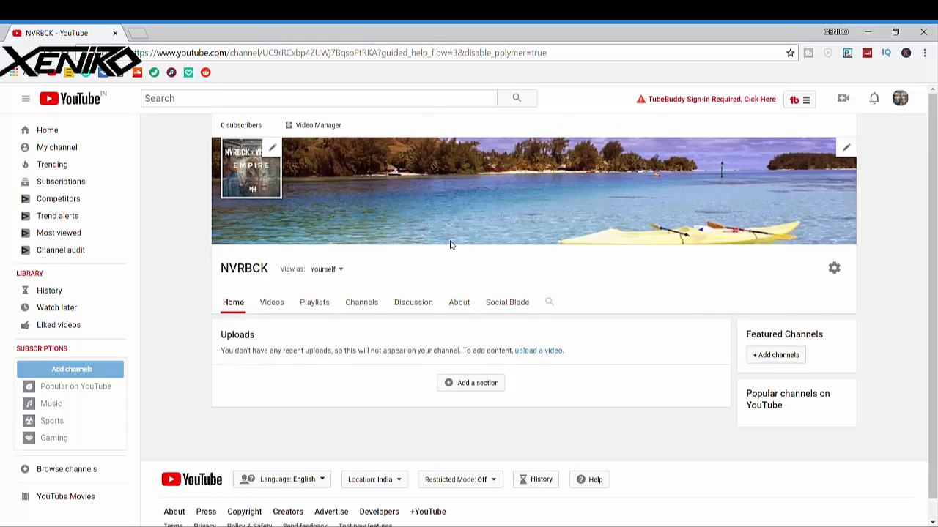
Start a new home page section with Single playlist content in a Horizontal row layout and try to save it
click(477, 384)
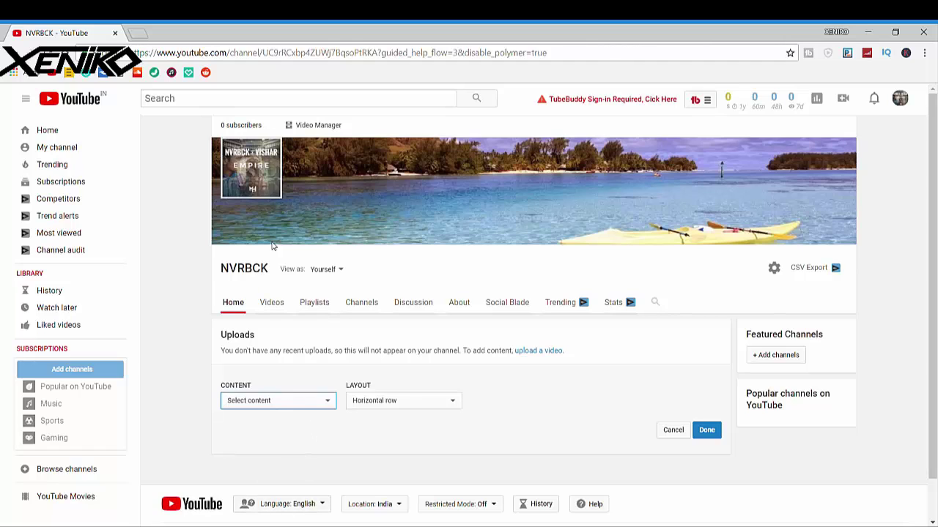
key(Down)
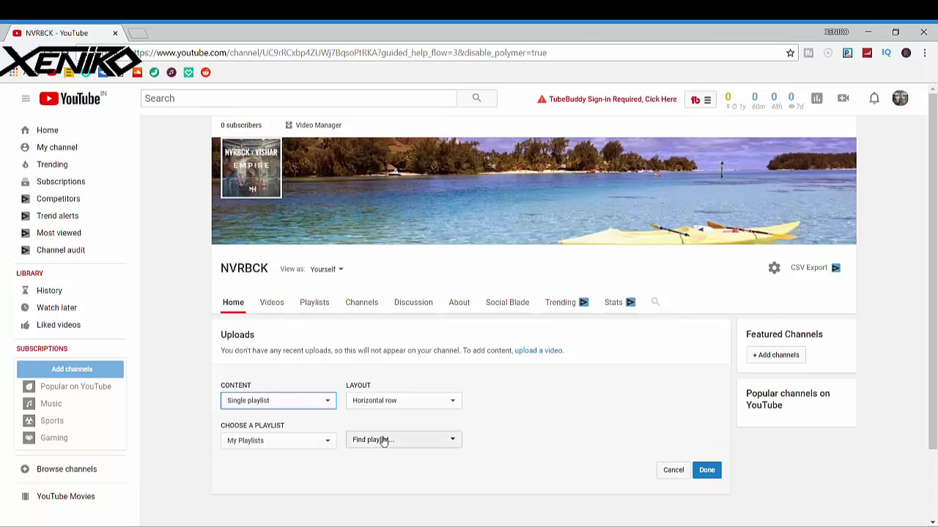
click(306, 442)
click(290, 400)
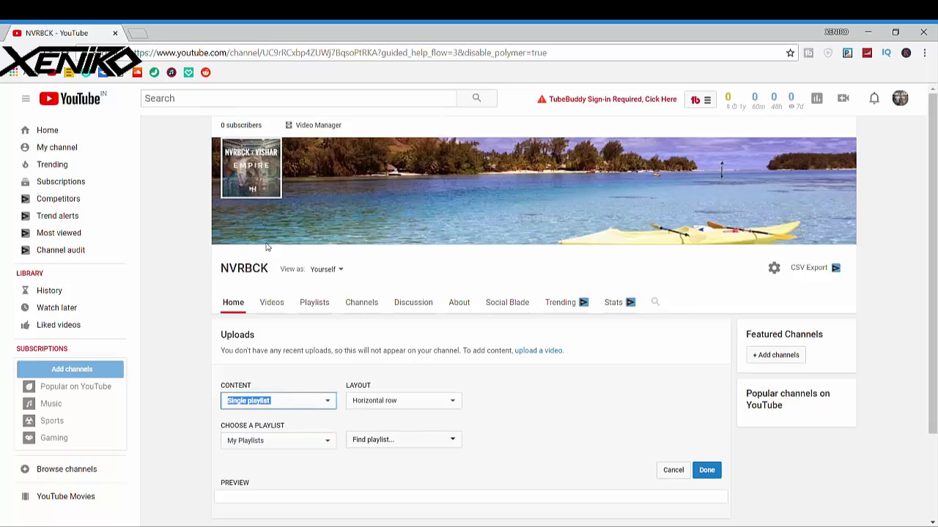
click(396, 408)
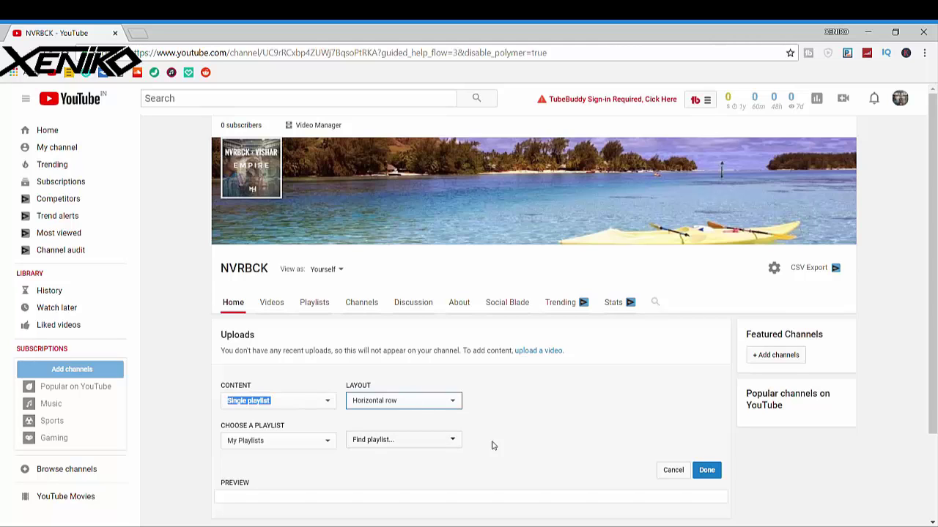
click(706, 469)
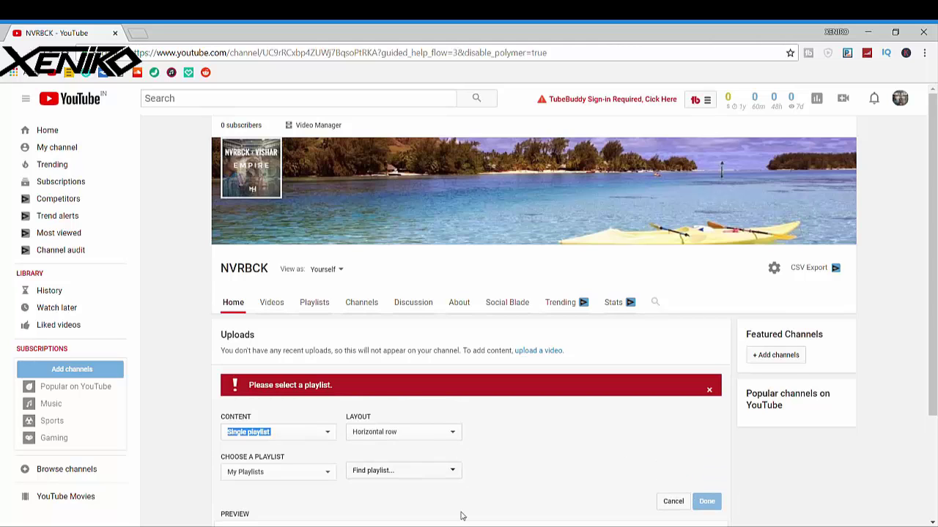
Set the new section's playlist source to Enter playlist URL
click(289, 469)
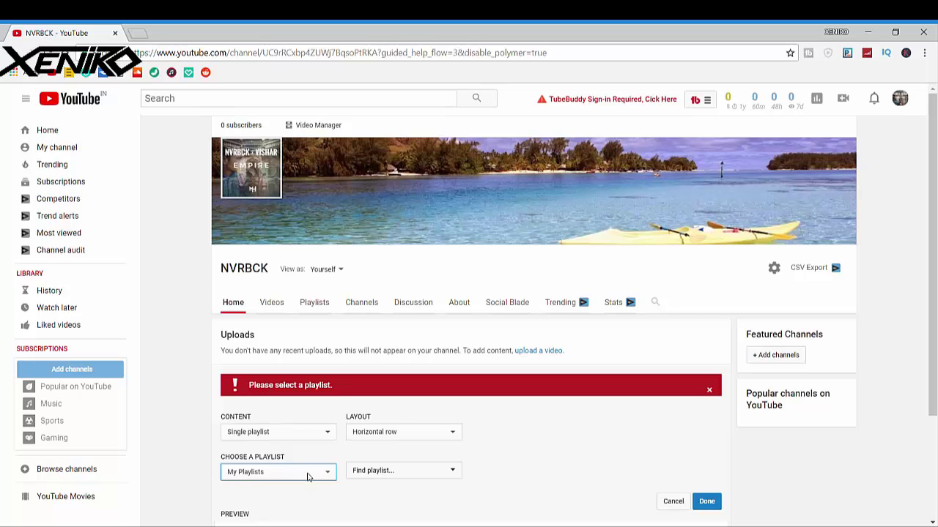
click(307, 434)
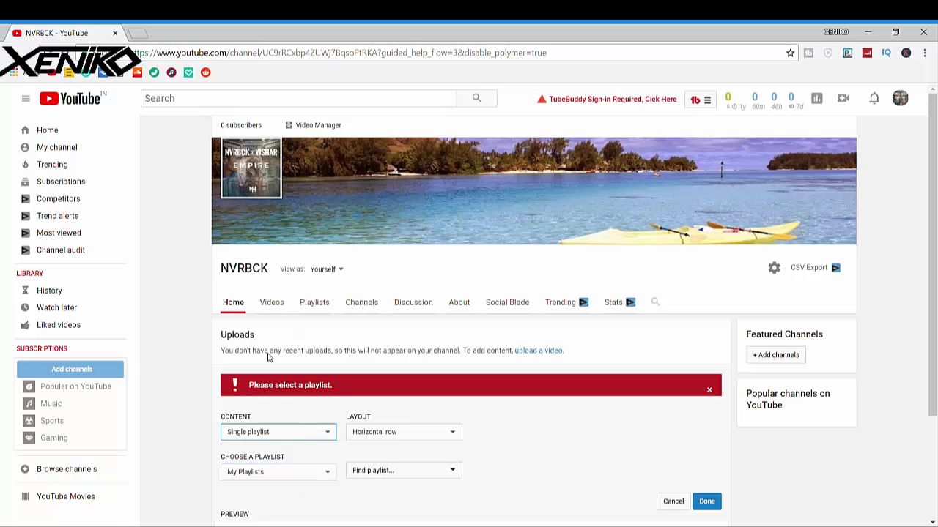
click(285, 473)
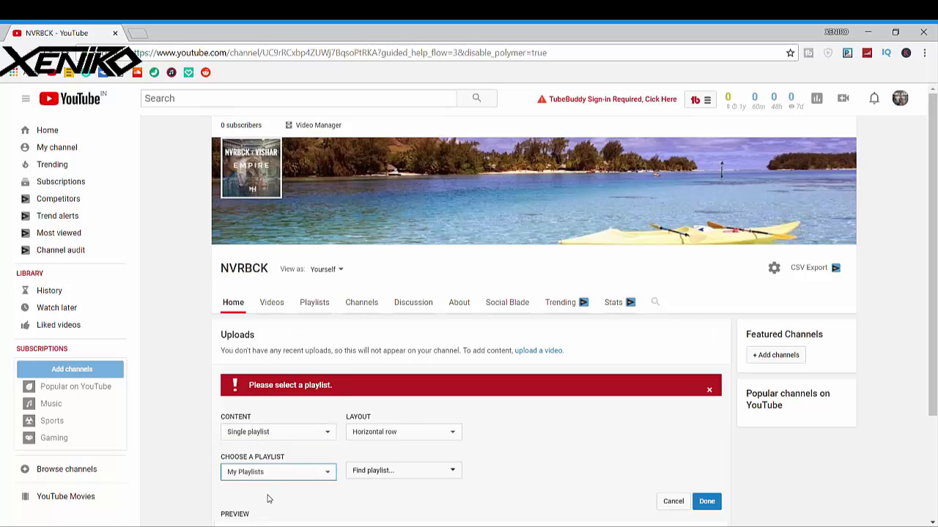
key(Down)
click(422, 475)
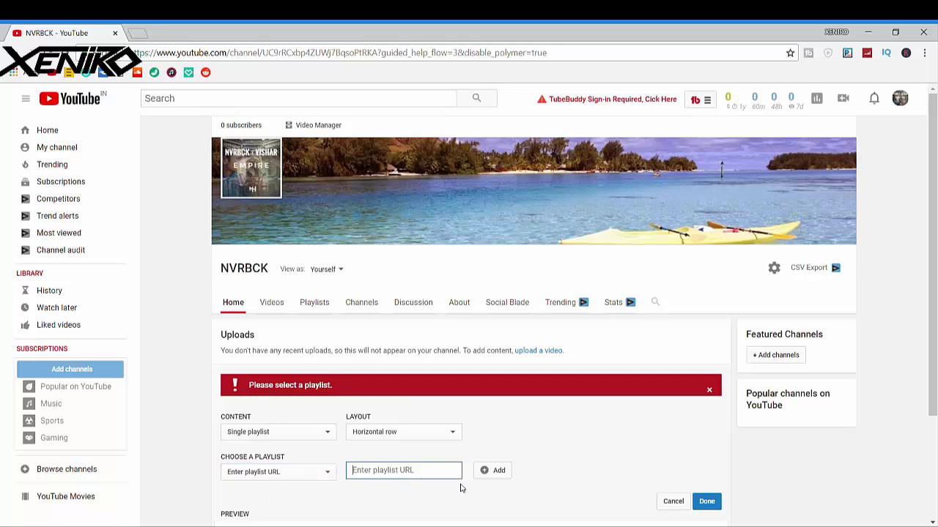
Change the new section's content to Popular uploads and save the section
click(275, 432)
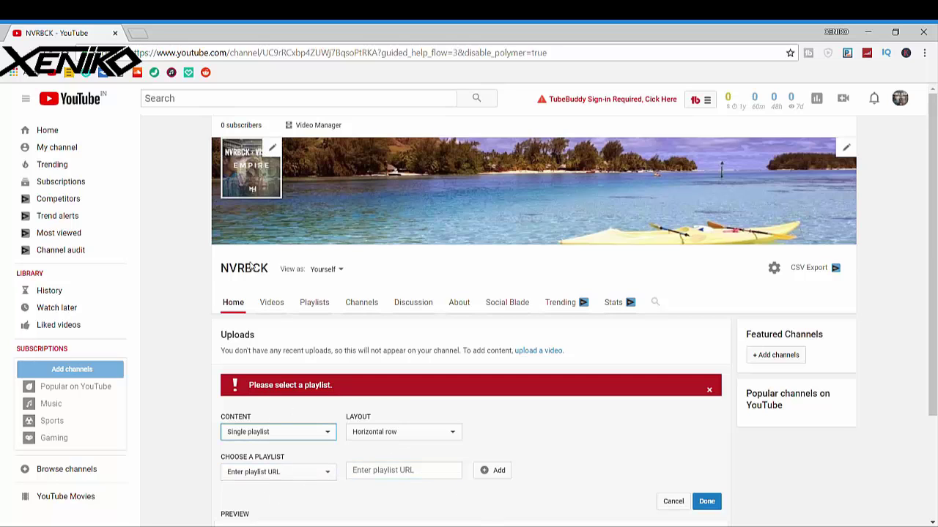
click(286, 251)
click(707, 463)
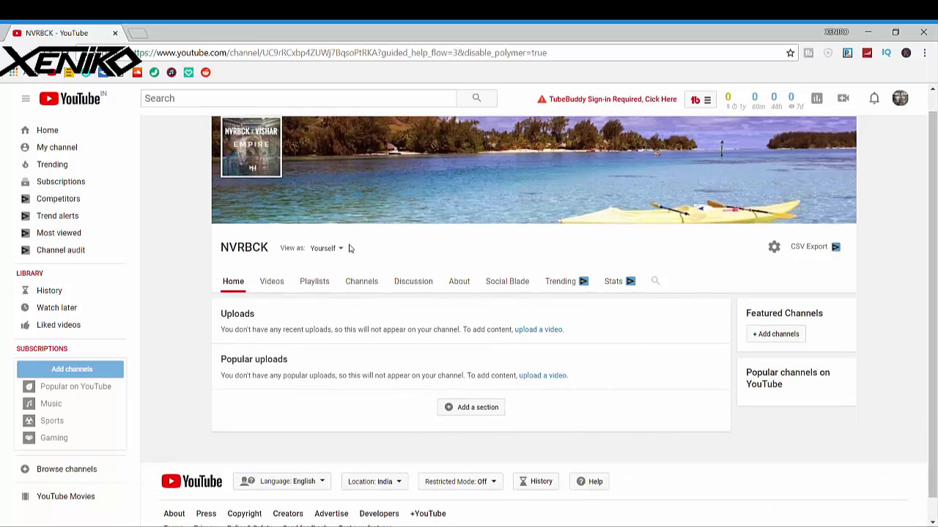
Open the channel's About page and review its join date, description, details and links areas
click(459, 280)
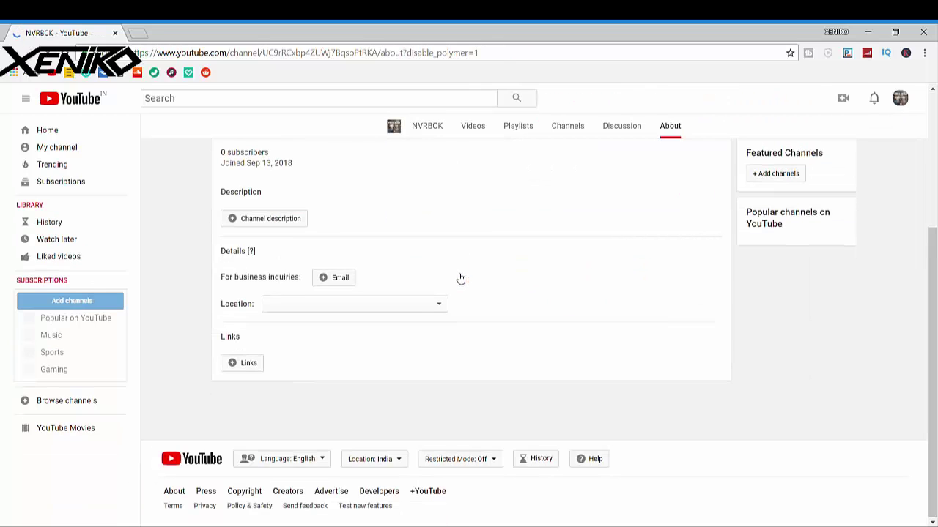
scroll(284, 293, up, 3)
scroll(286, 387, down, 3)
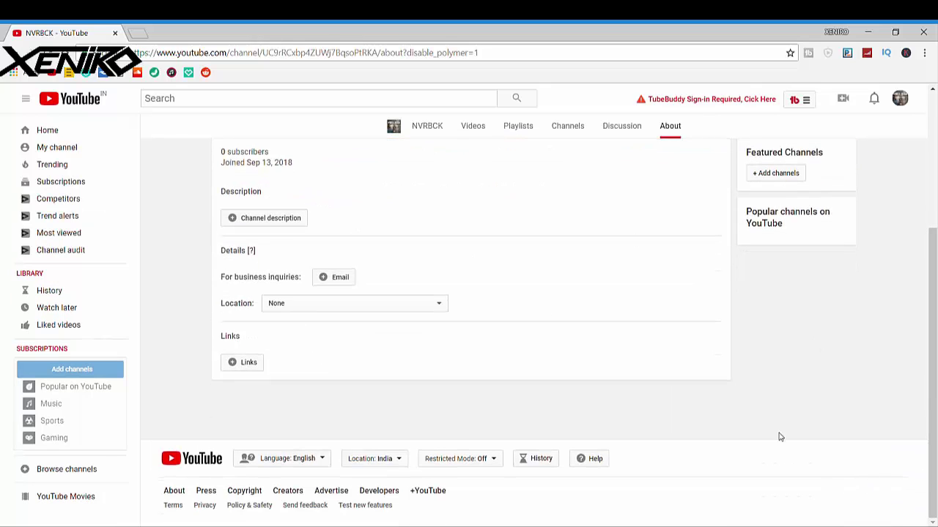
drag(273, 167, 308, 171)
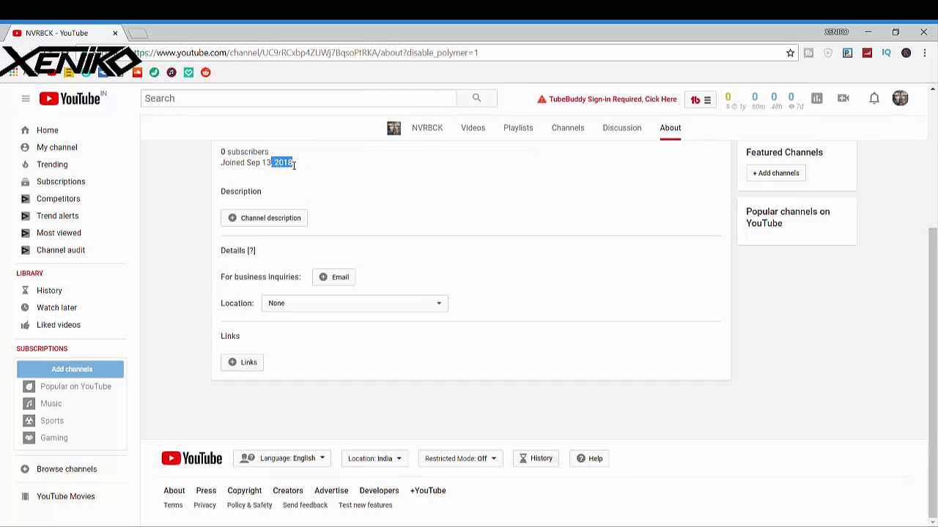
click(292, 170)
scroll(280, 264, up, 1)
scroll(269, 282, down, 1)
click(337, 277)
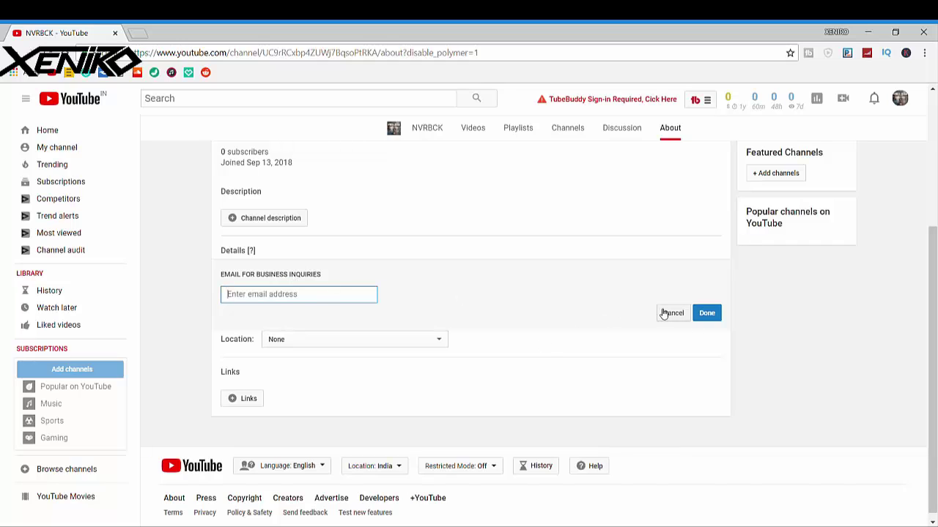
text(kjjchdhshwbchj2)
key(BackSpace)
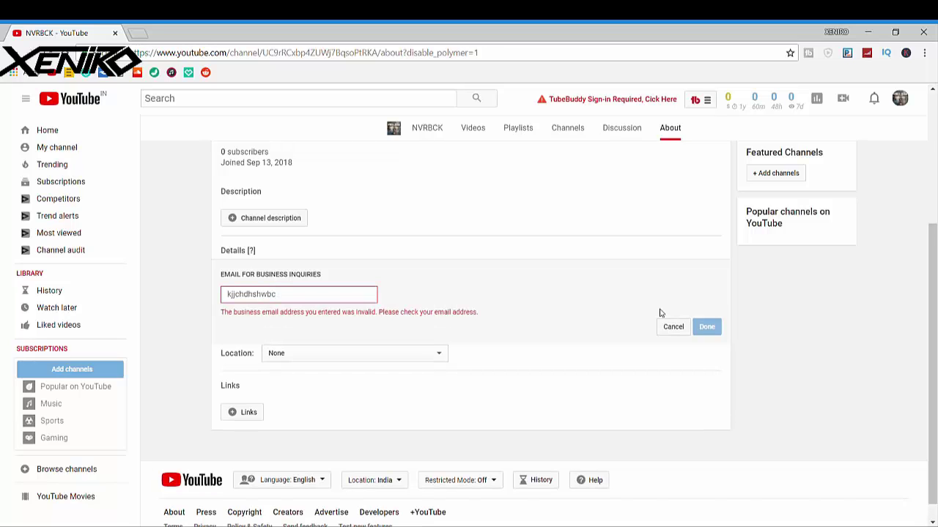
text(@hjenfjsnkl)
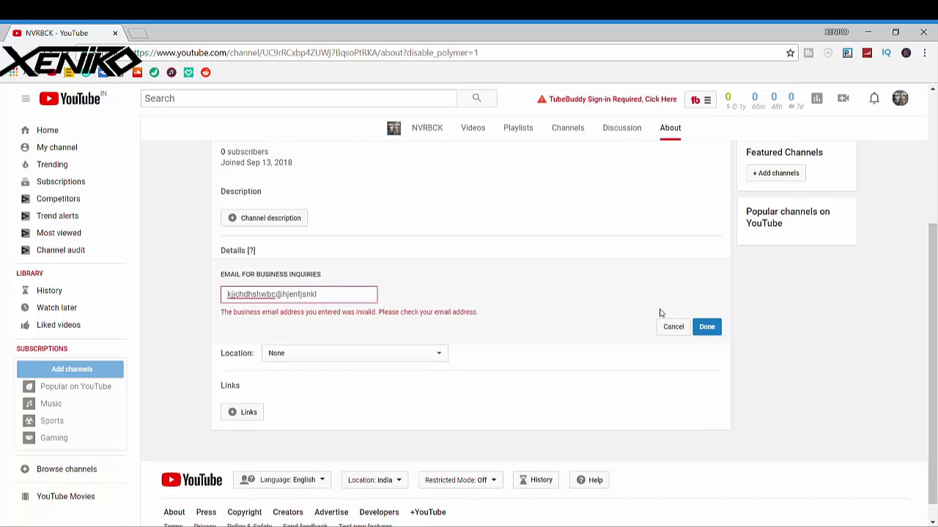
text(.comejkn)
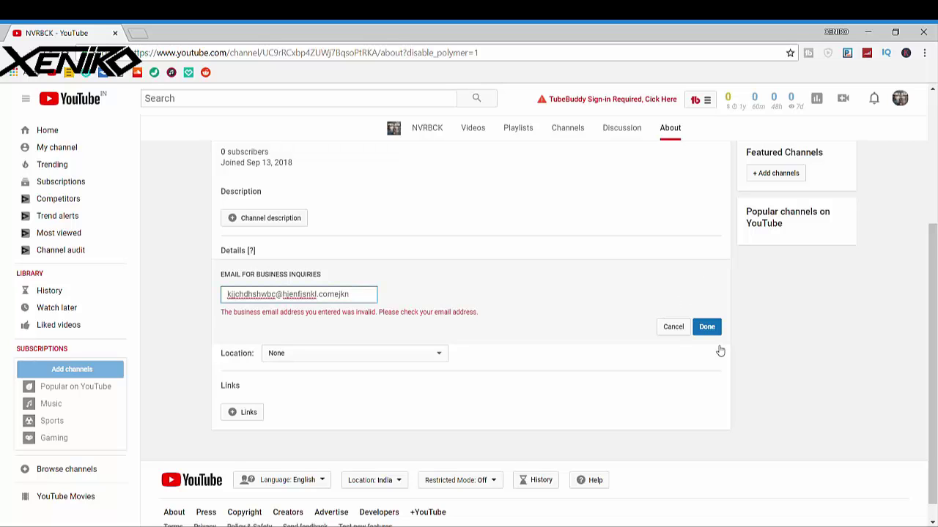
click(673, 328)
Add and save the channel description "Yo guys this is NVRBCK here. WE Make music so please support us."
scroll(249, 351, up, 3)
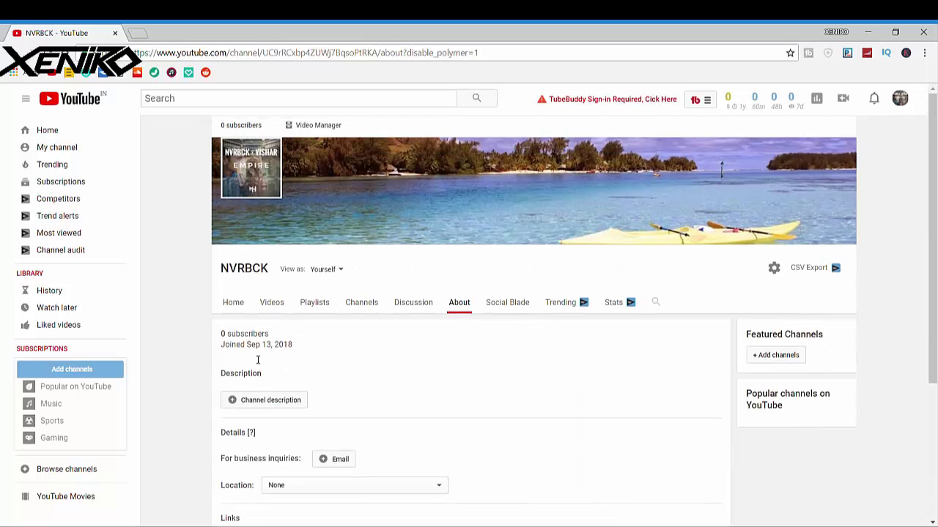
click(285, 399)
scroll(321, 381, down, 2)
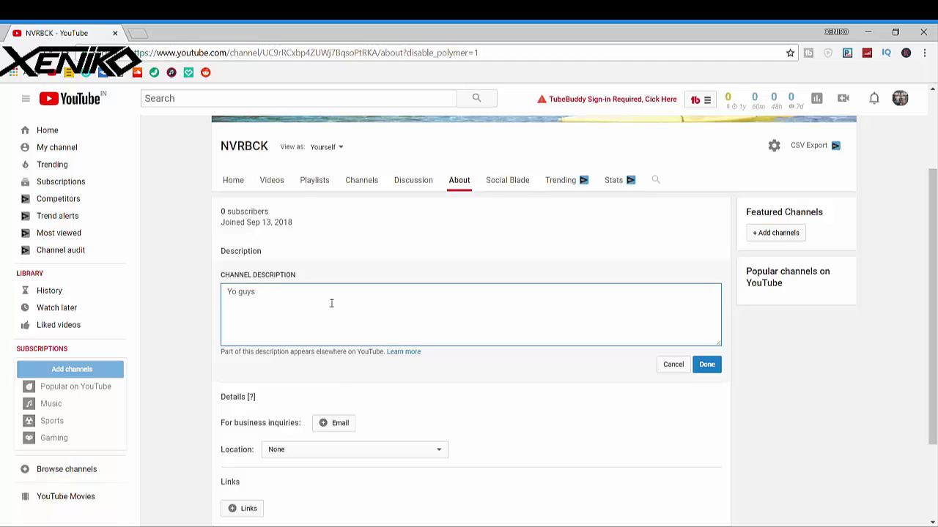
text(Yo guys this is NVRBCK here. WE MAKE MUSIC SO PL)
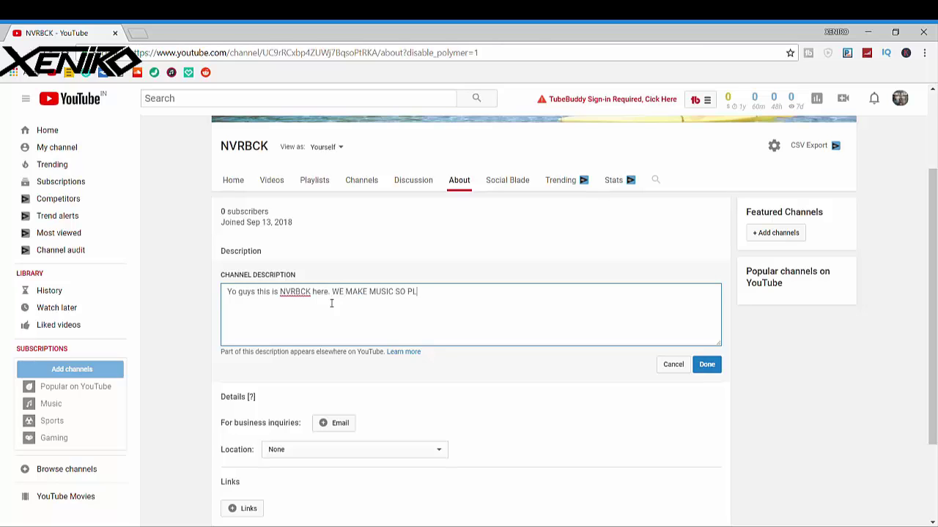
text(EASSER)
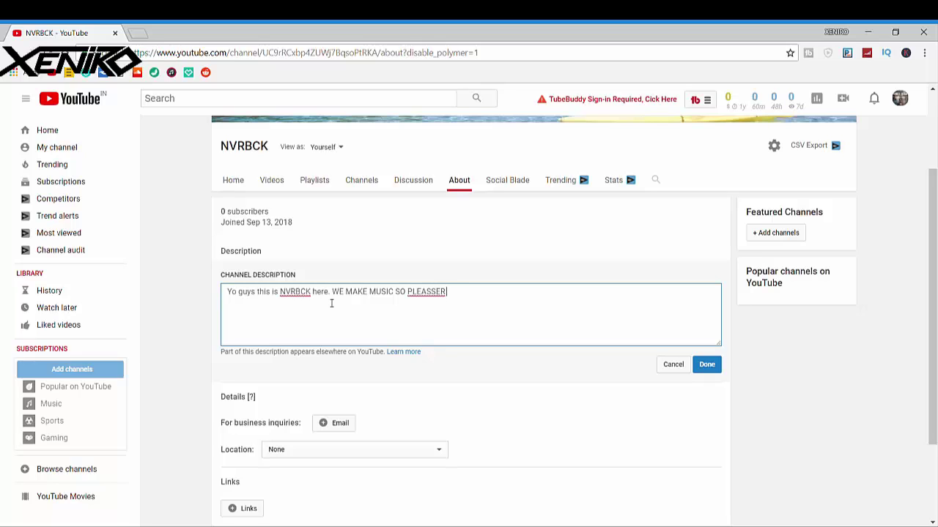
key(BackSpace)
key(BackSpace)
key(BackSpace)
key(BackSpace)
key(BackSpace)
key(BackSpace)
key(BackSpace)
key(BackSpace)
key(BackSpace)
key(BackSpace)
key(BackSpace)
key(BackSpace)
key(BackSpace)
key(BackSpace)
key(BackSpace)
key(BackSpace)
key(BackSpace)
key(BackSpace)
key(BackSpace)
key(BackSpace)
key(BackSpace)
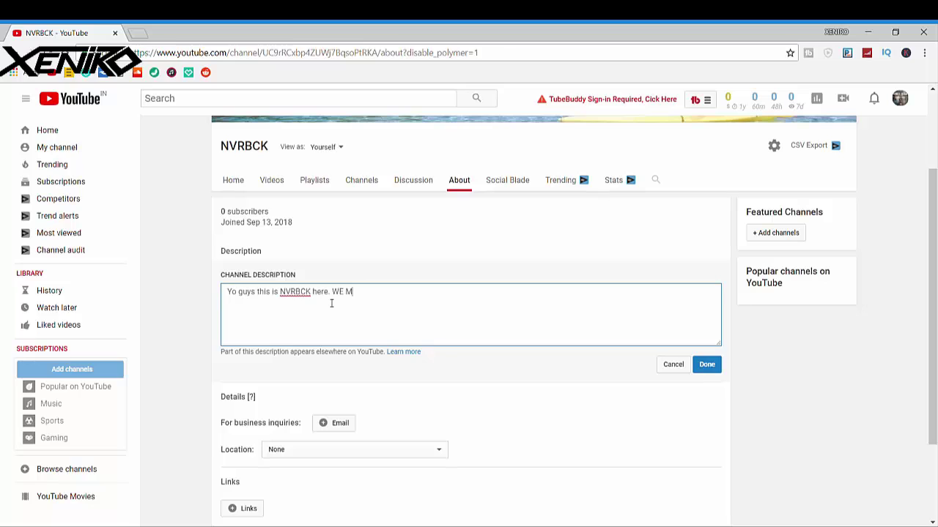
text(ake music so please support us.)
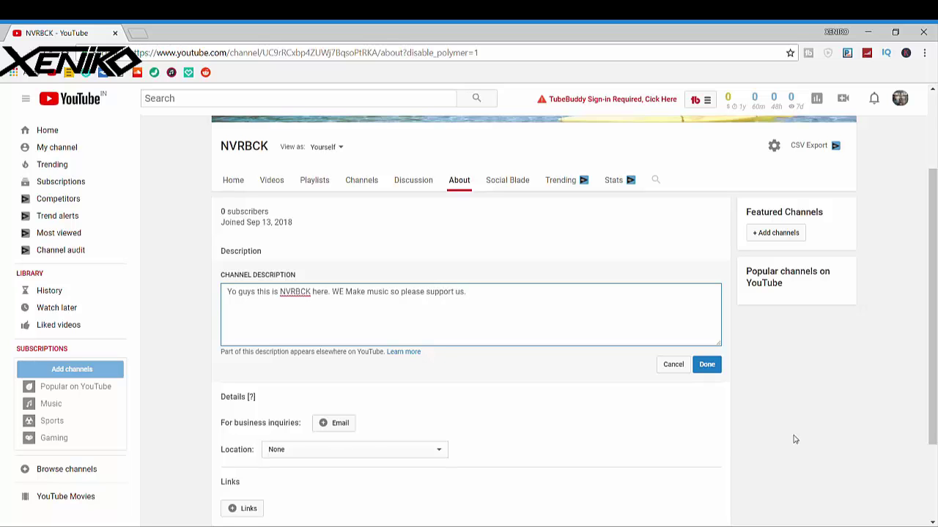
click(706, 364)
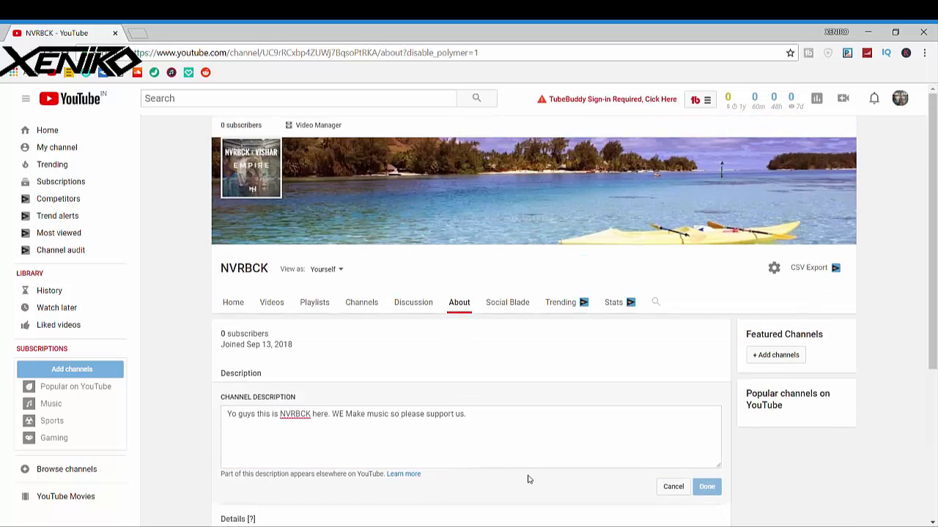
scroll(640, 450, down, 3)
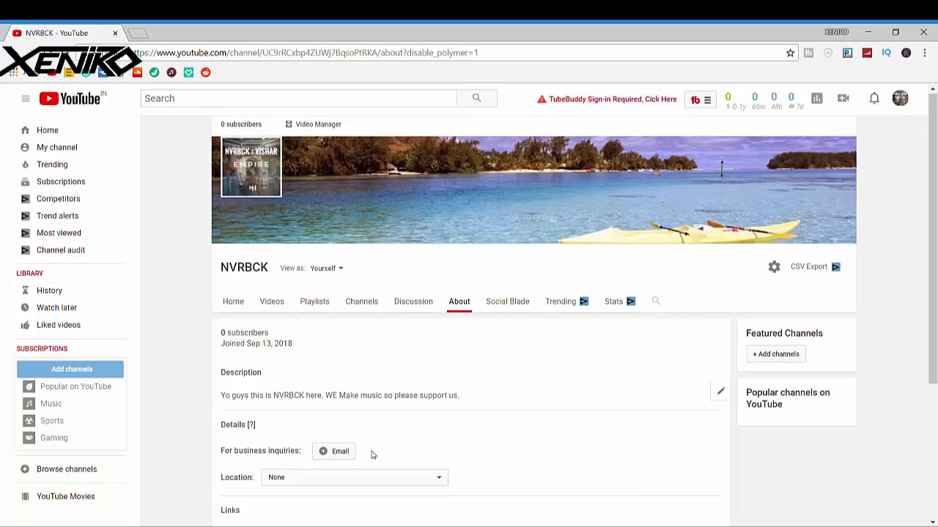
scroll(271, 366, down, 10)
click(267, 358)
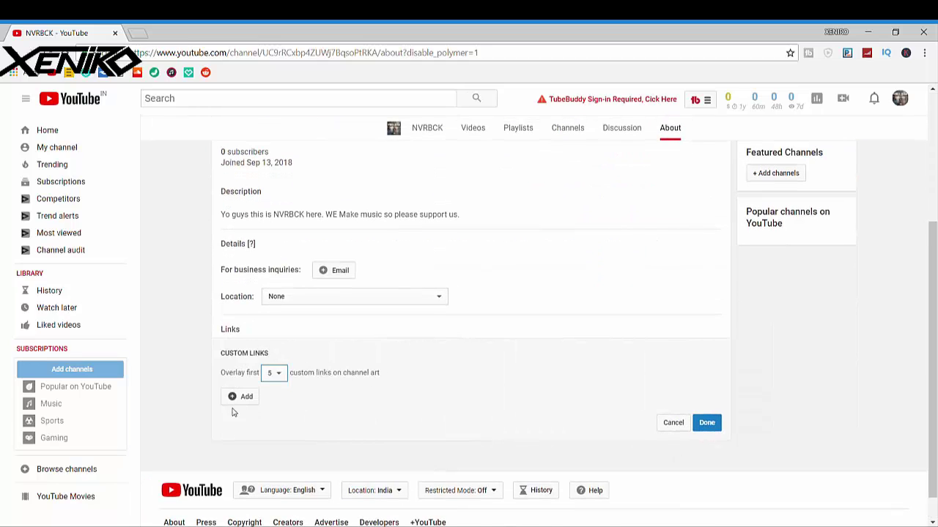
click(234, 403)
click(306, 401)
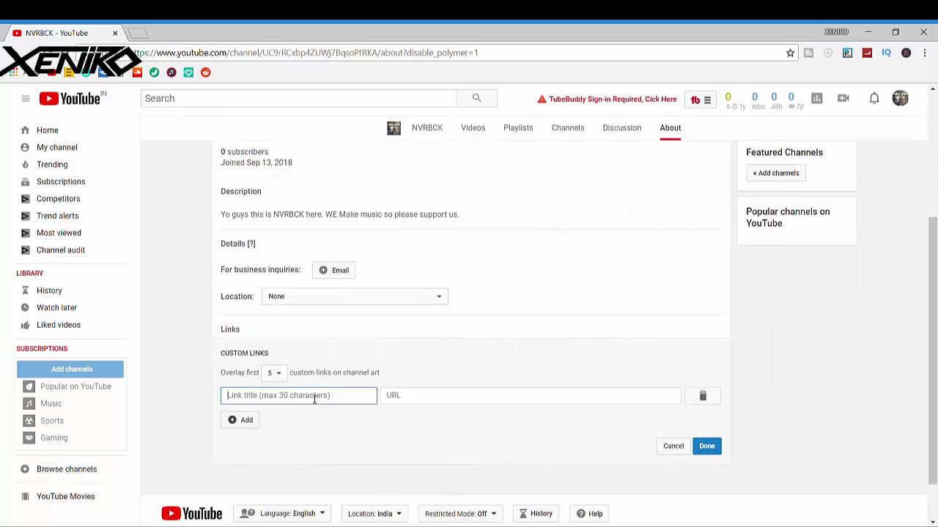
text(Instagram)
click(387, 401)
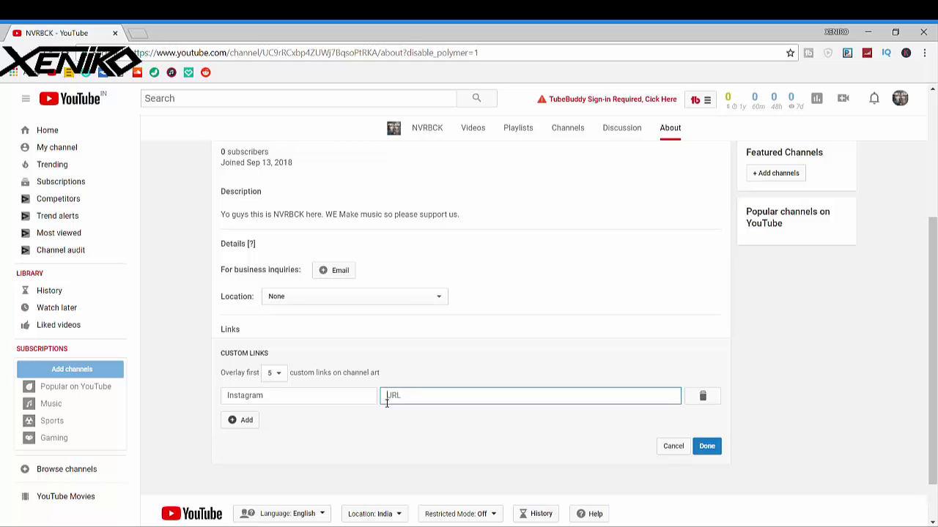
text(https://instagram.com/)
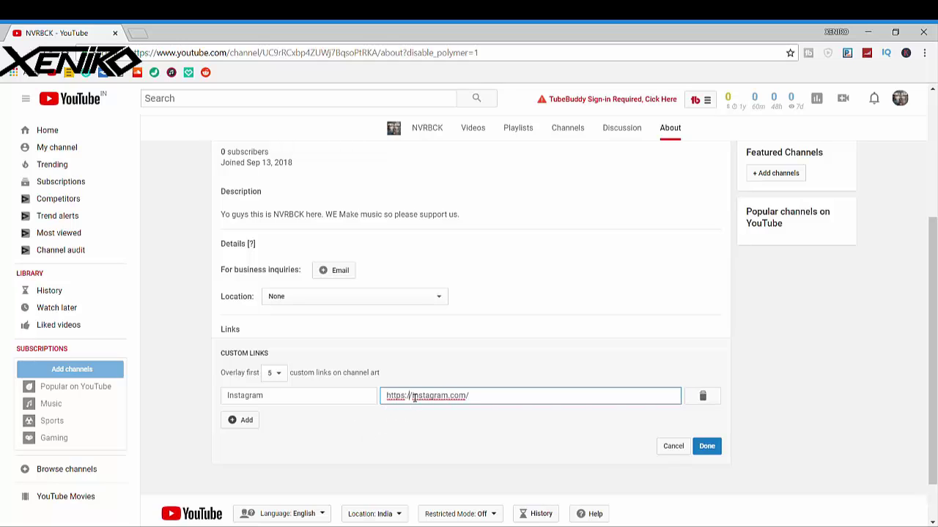
text(www.)
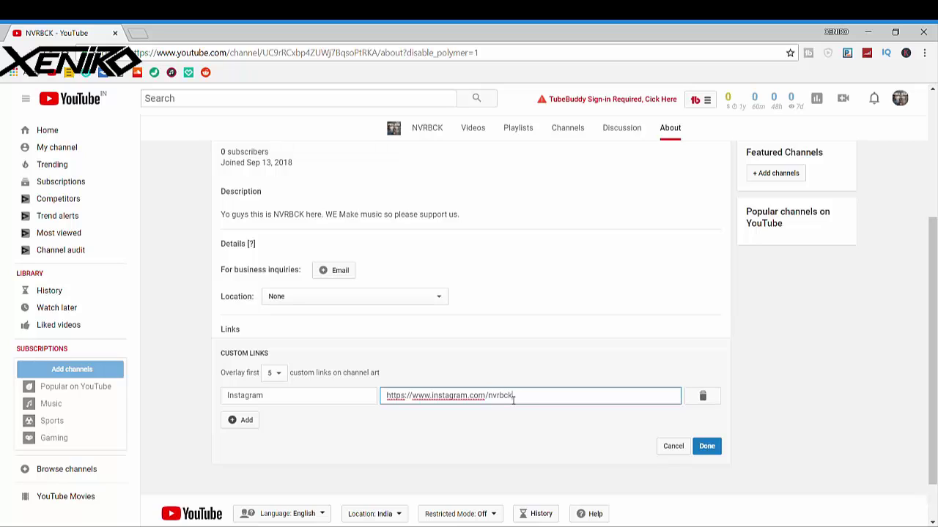
text(nvrbckofficial)
click(708, 445)
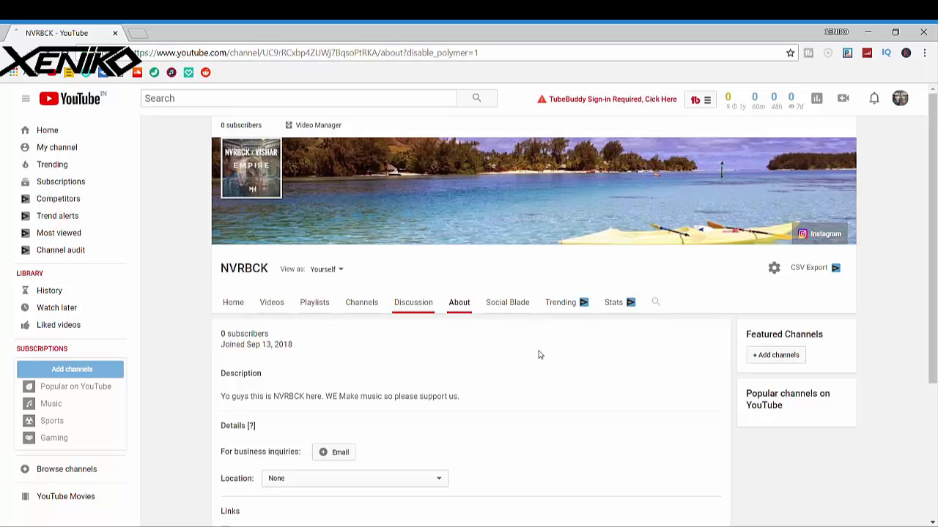
Return to the channel's Home page and open the form for adding channels to the Featured Channels section
click(233, 302)
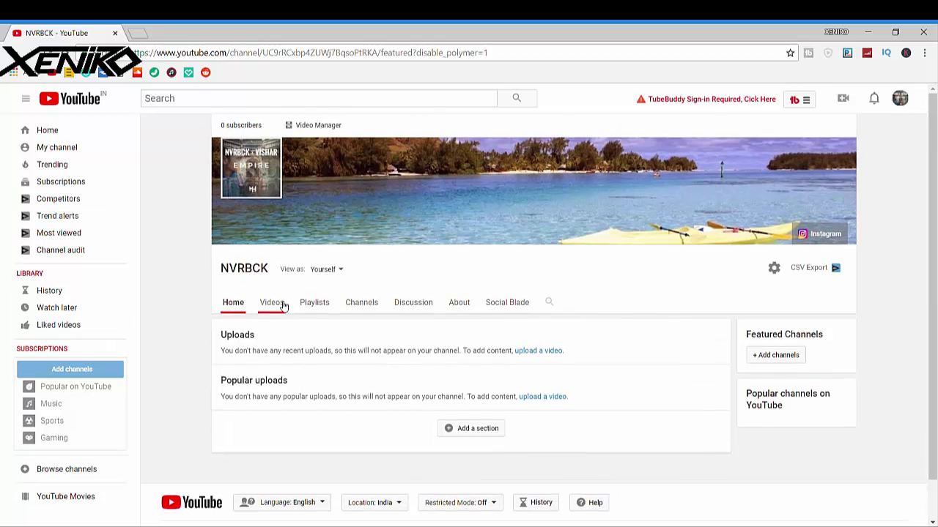
click(315, 306)
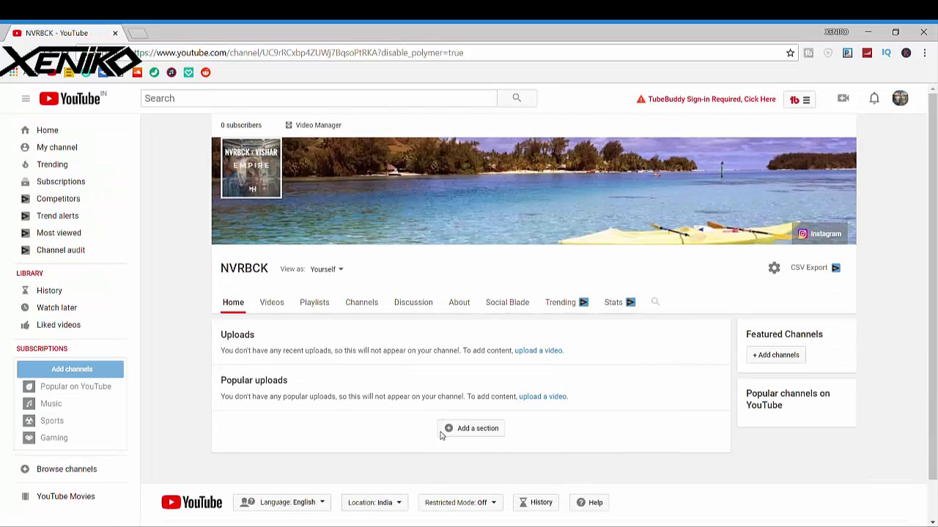
click(794, 360)
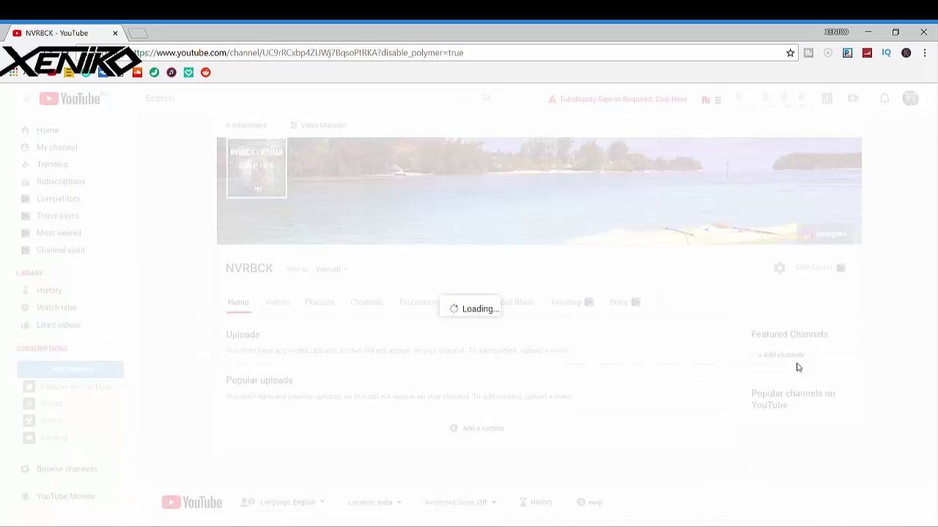
click(391, 214)
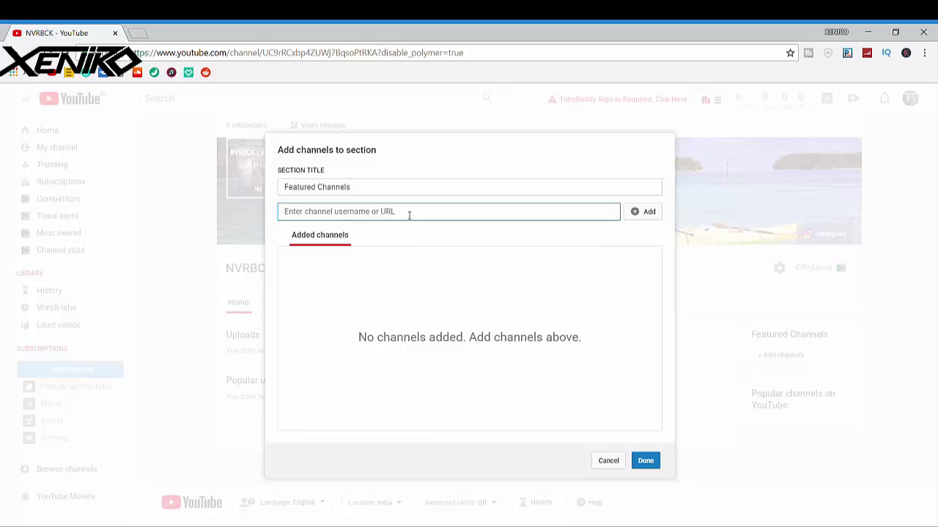
Try to add a featured channel by the username XENIRO and clear the entry
text(XENIRO)
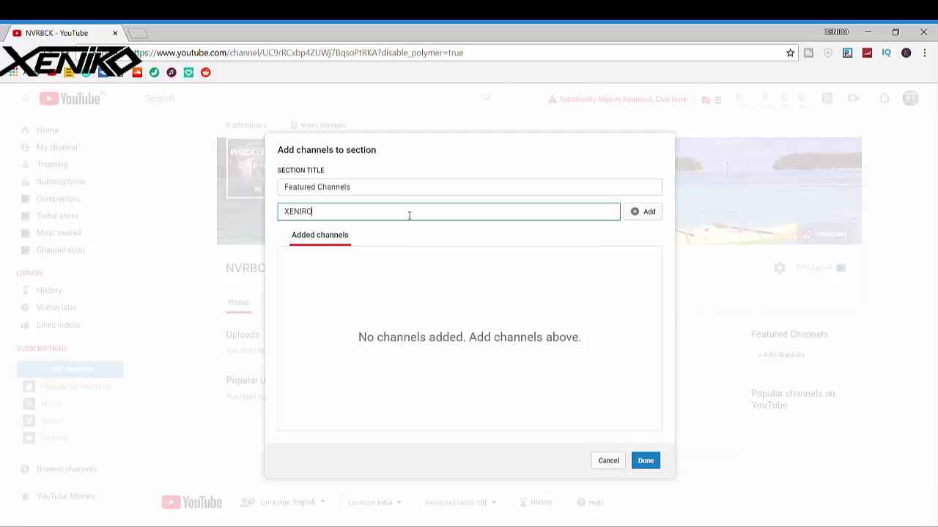
click(648, 212)
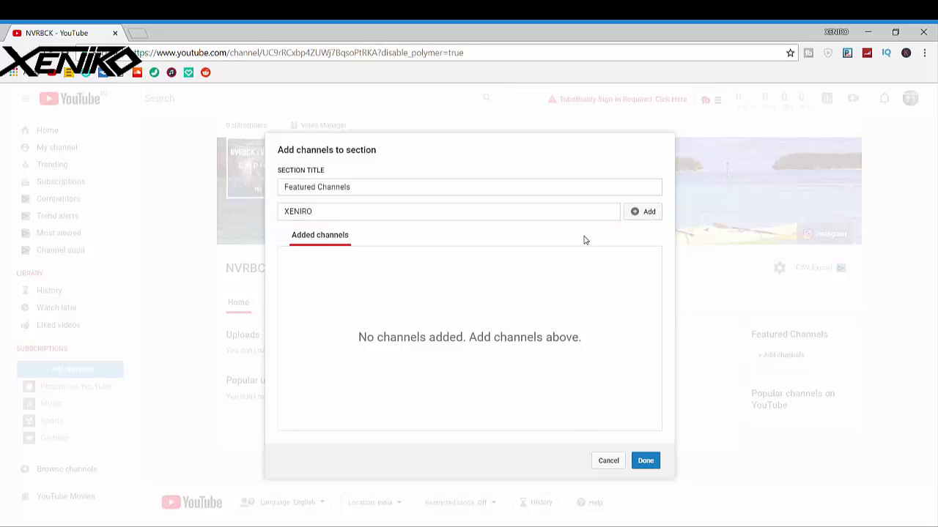
double_click(317, 209)
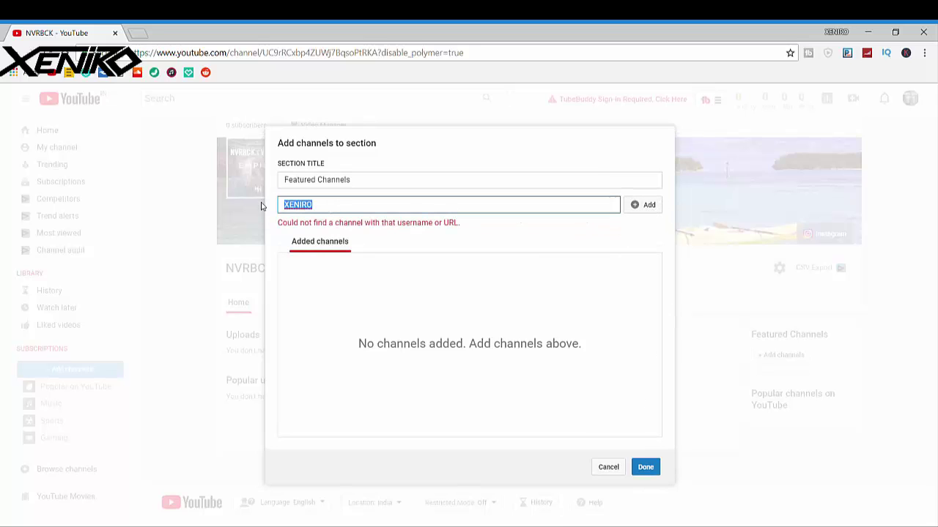
key(BackSpace)
text(www.youtube.com/djwolfz001)
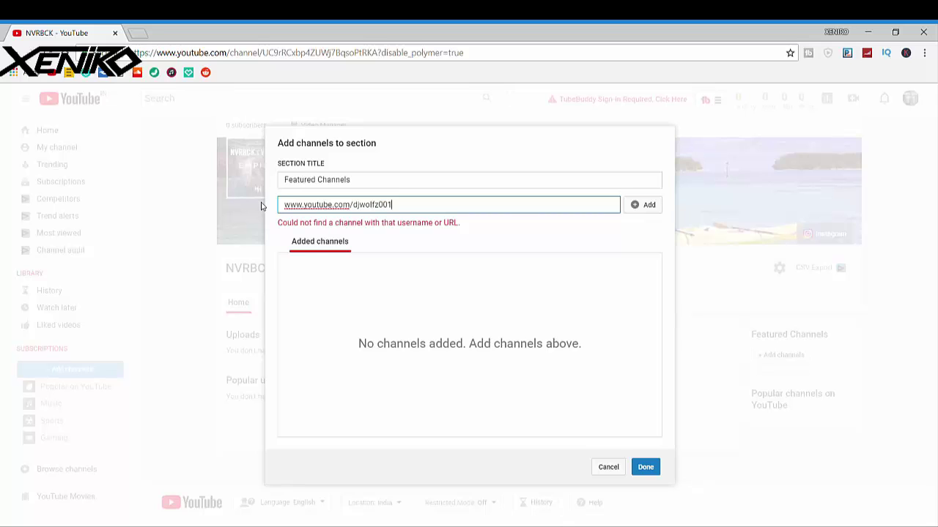
key(Return)
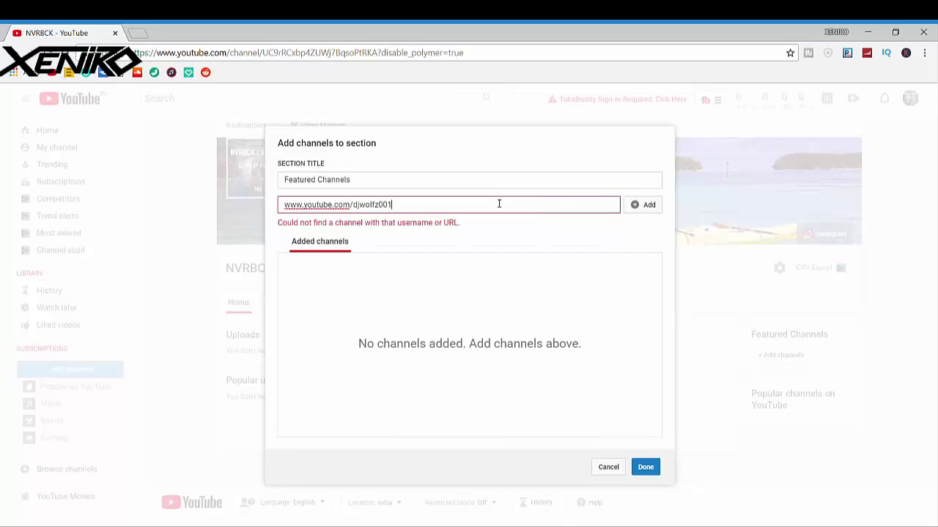
double_click(636, 205)
click(286, 206)
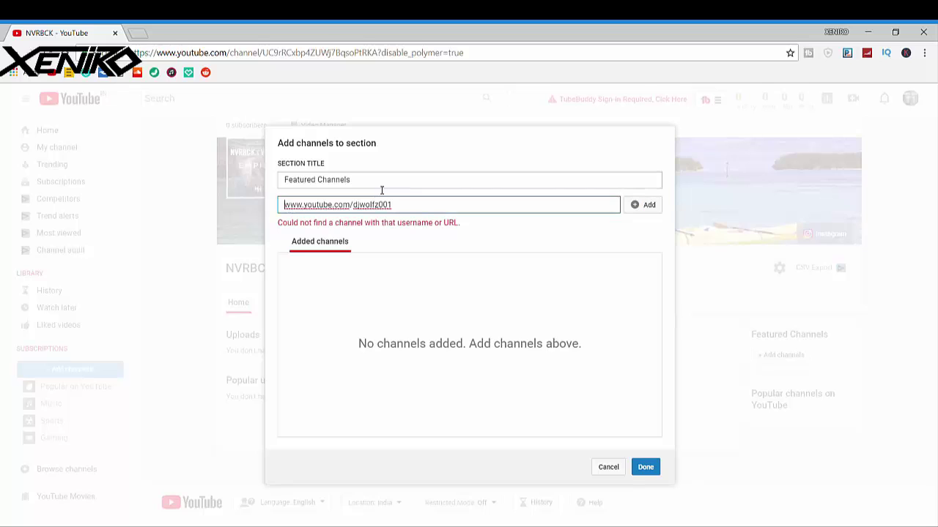
text(https)
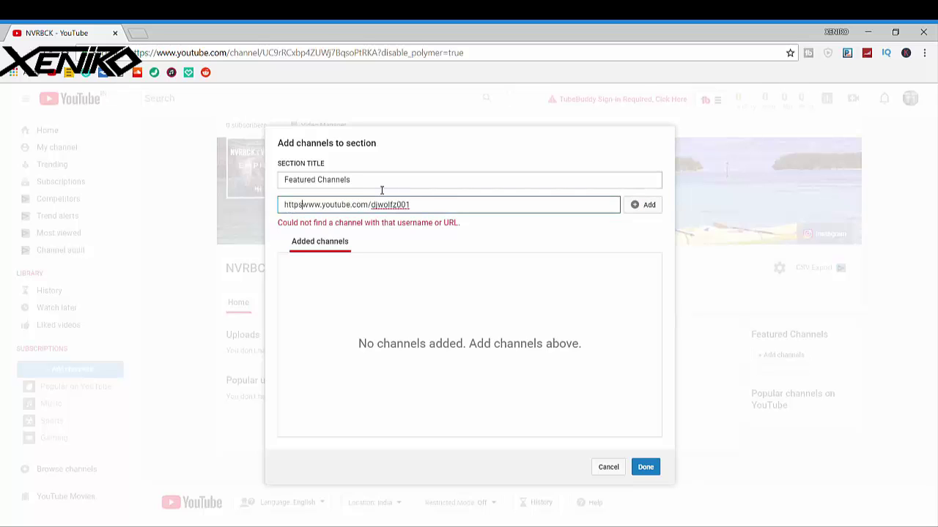
text(://)
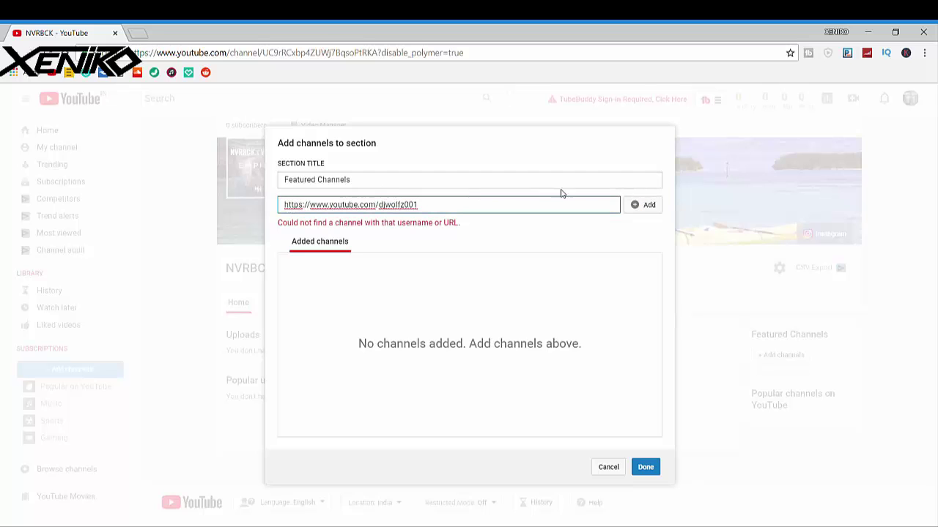
click(635, 205)
mouse_move(303, 306)
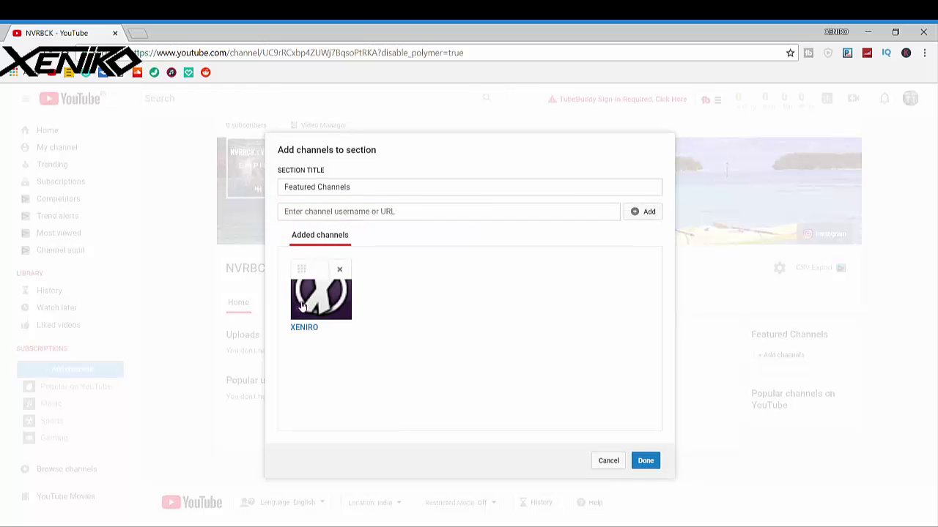
click(642, 465)
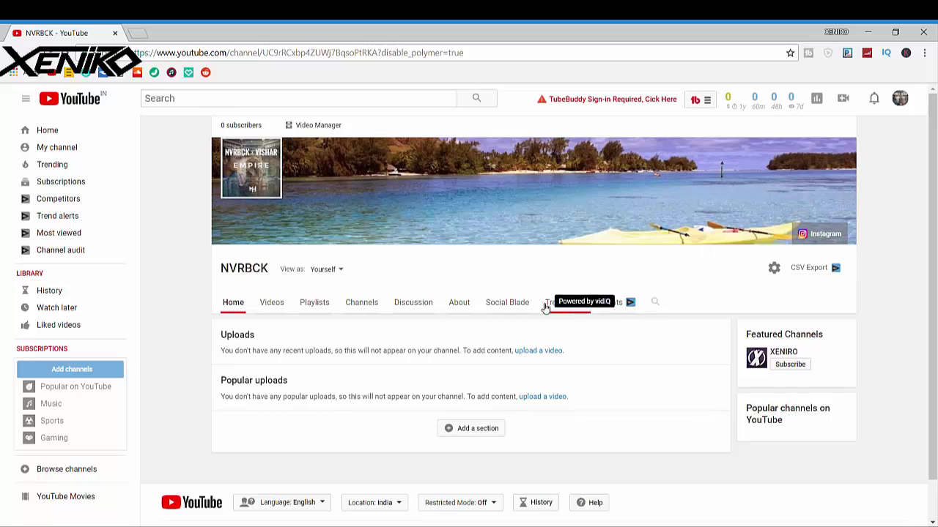
Go to Creator Studio, dismiss the dashboard customization tip, and open the channel's Status and features page
click(901, 99)
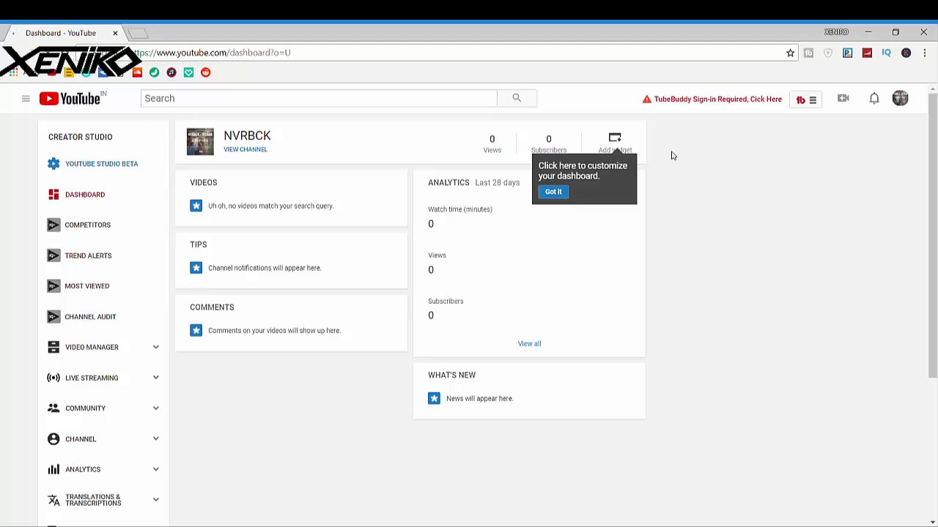
click(558, 194)
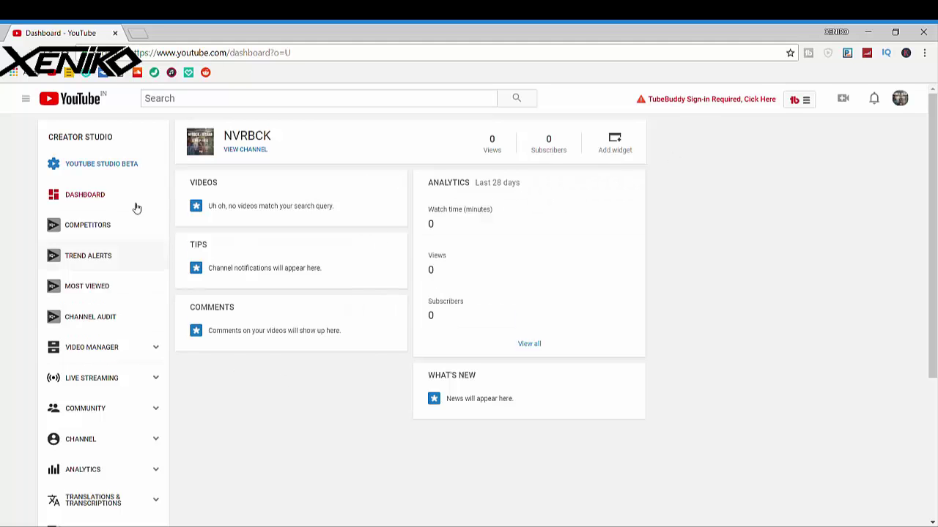
scroll(132, 385, down, 5)
scroll(135, 337, up, 3)
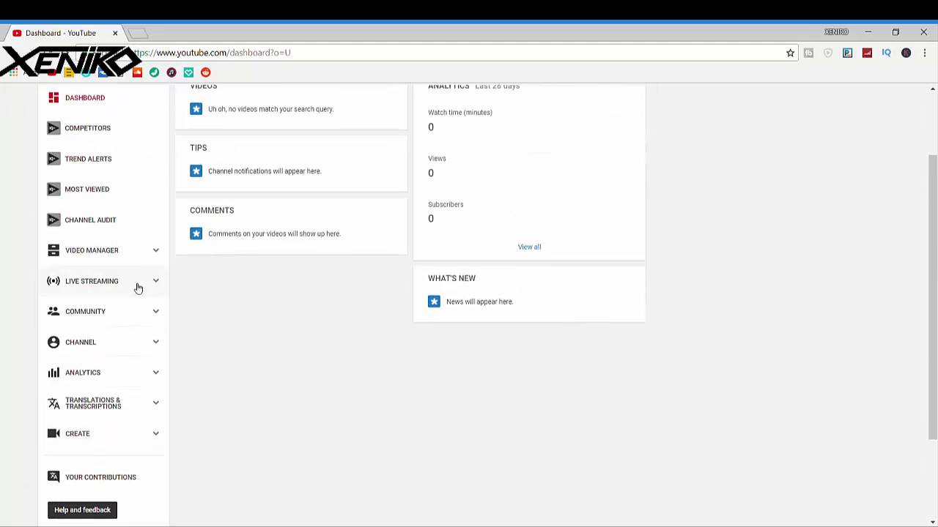
click(158, 345)
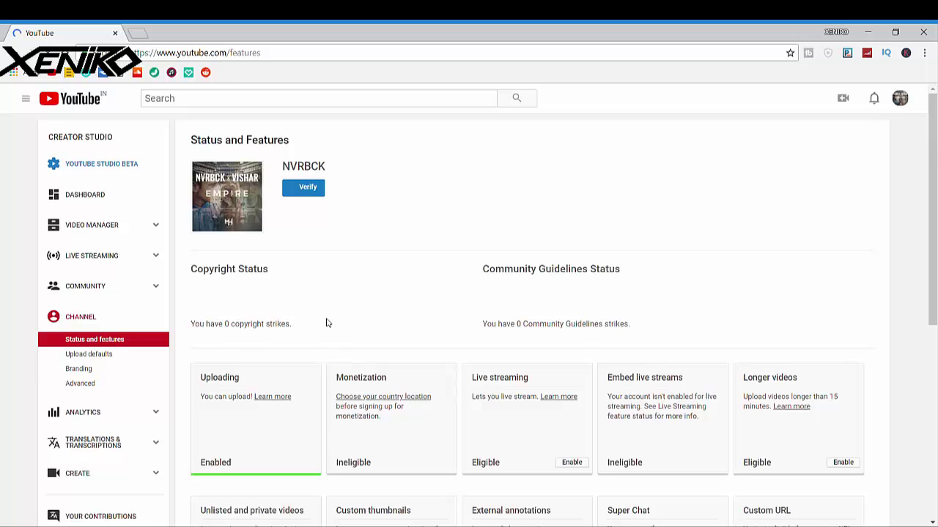
Review the channel's feature statuses and start enabling the Longer videos feature
scroll(327, 322, down, 2)
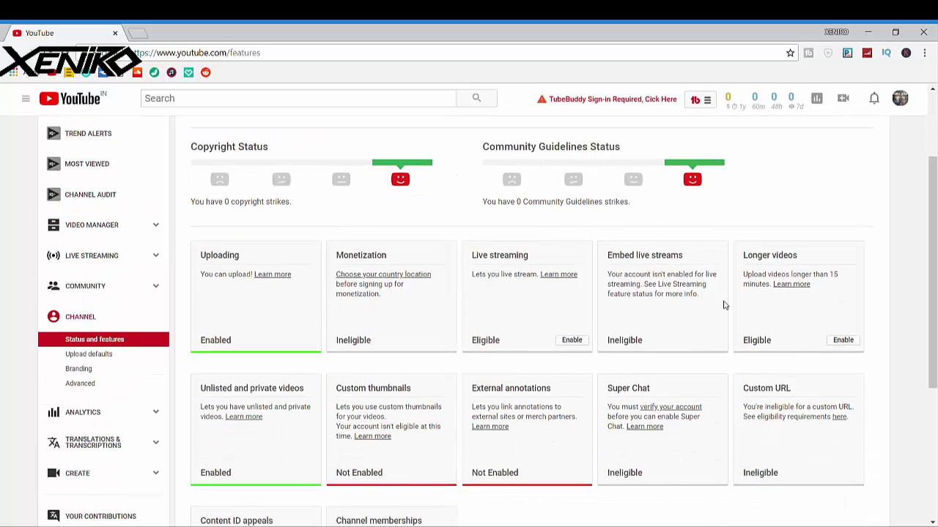
scroll(596, 293, down, 2)
scroll(724, 288, up, 1)
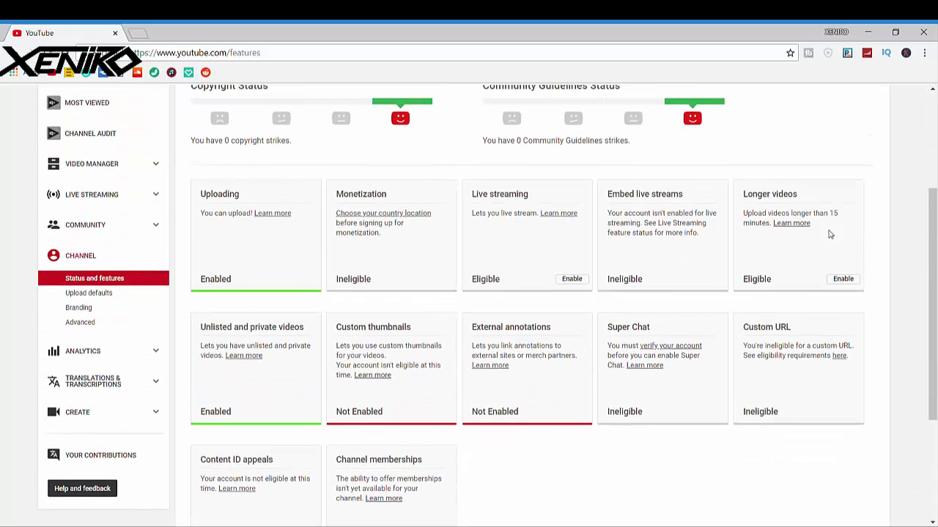
click(843, 280)
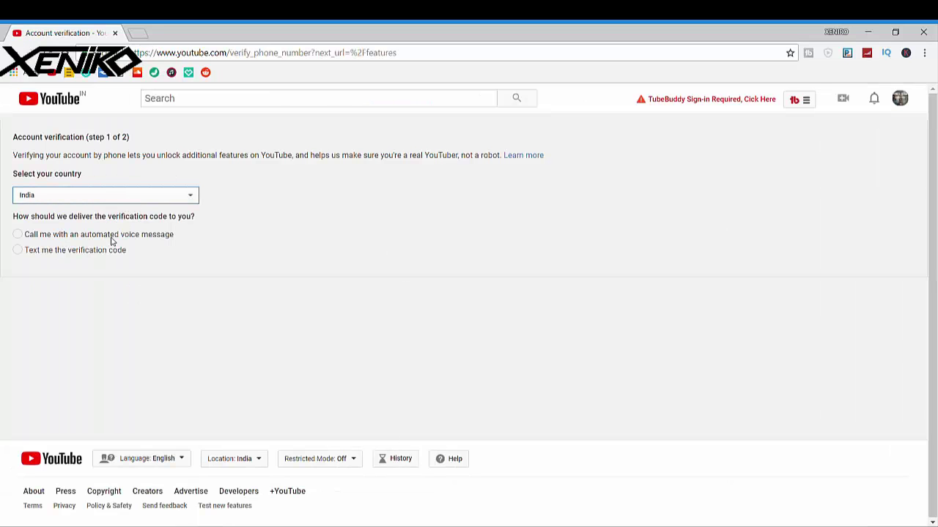
Choose to receive the verification code by text message, enter the phone number, and submit the request
click(73, 251)
click(105, 334)
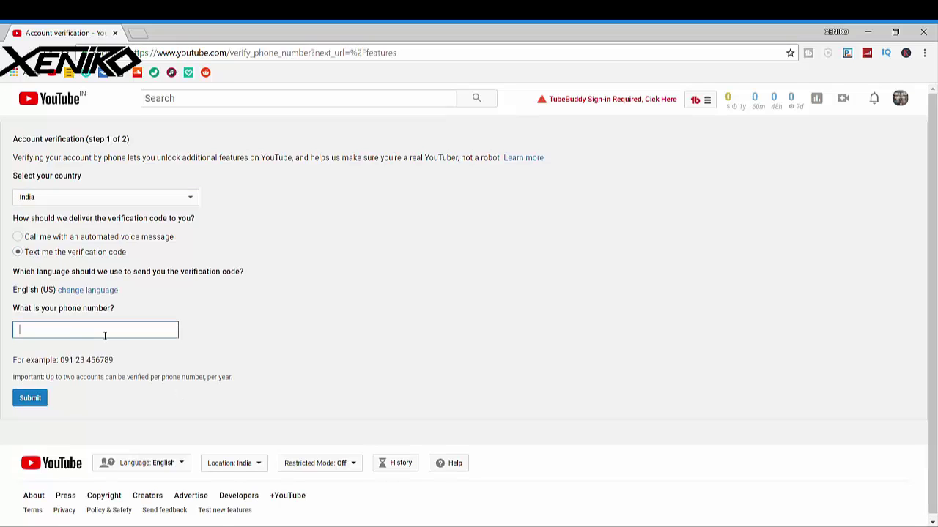
click(90, 291)
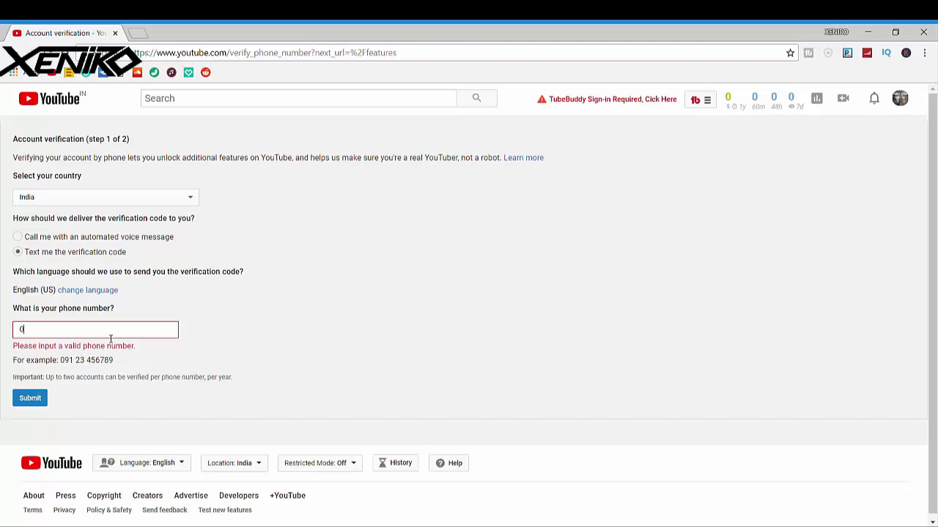
click(111, 338)
text(07)
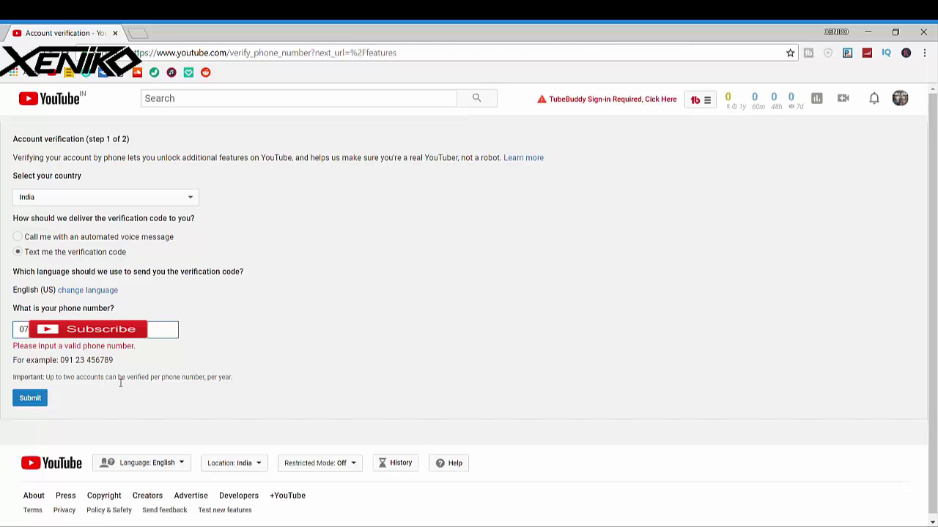
click(256, 338)
click(30, 399)
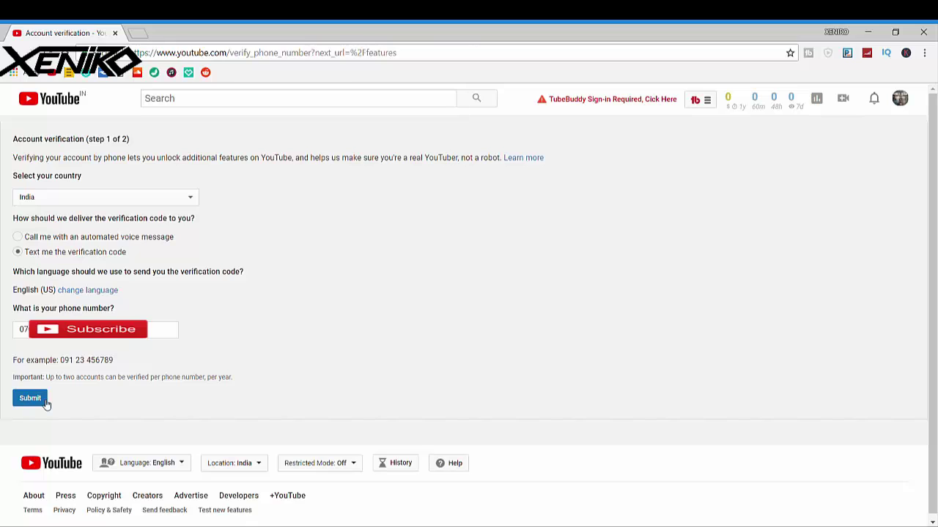
click(41, 404)
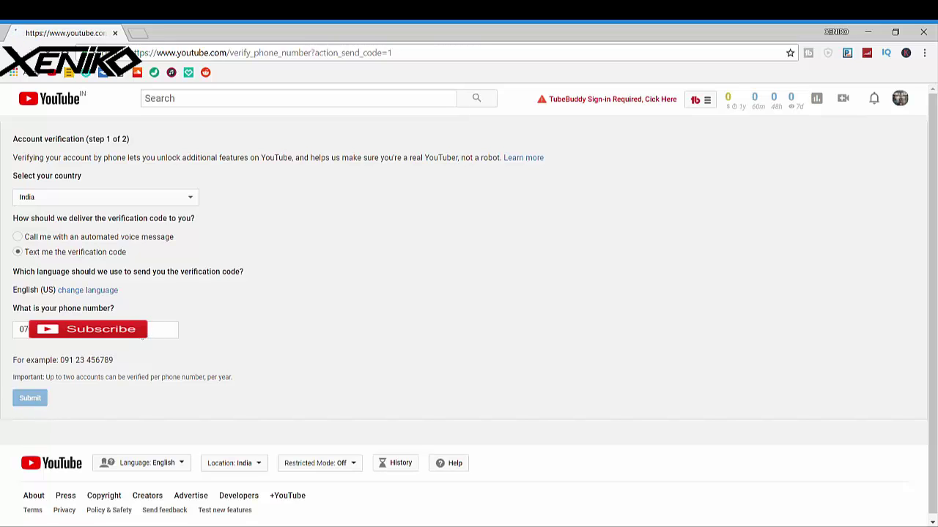
Enter and submit the 6-digit verification code and continue back to the channel's features
click(76, 212)
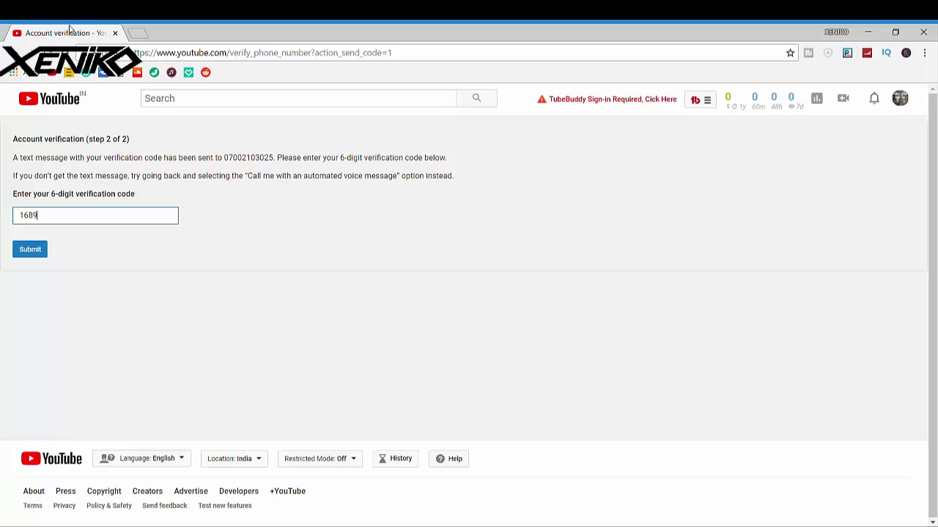
click(42, 248)
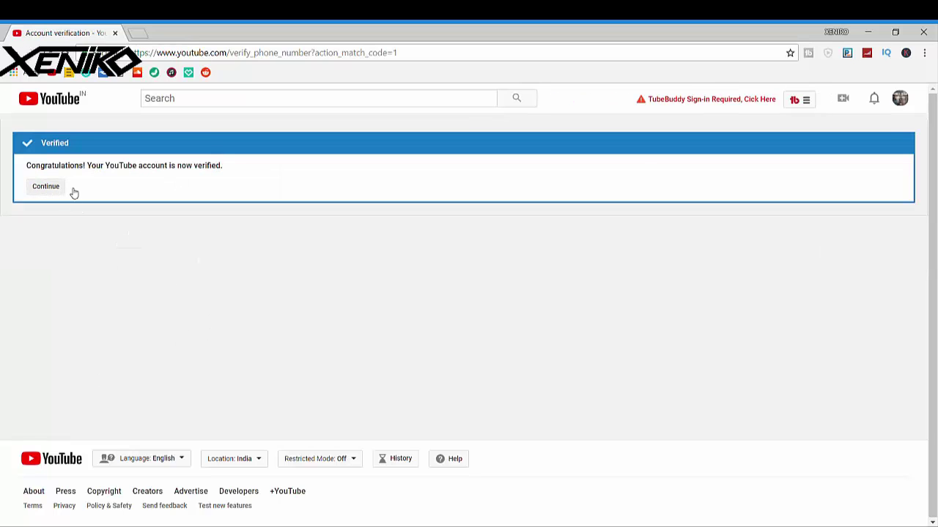
click(38, 187)
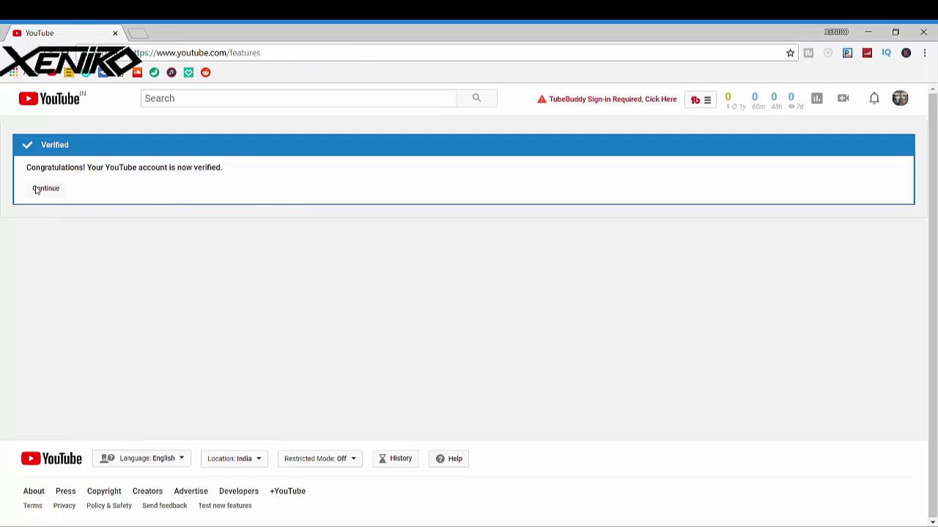
Check the channel's feature statuses after verification and open the channel's Branding page
scroll(277, 259, down, 5)
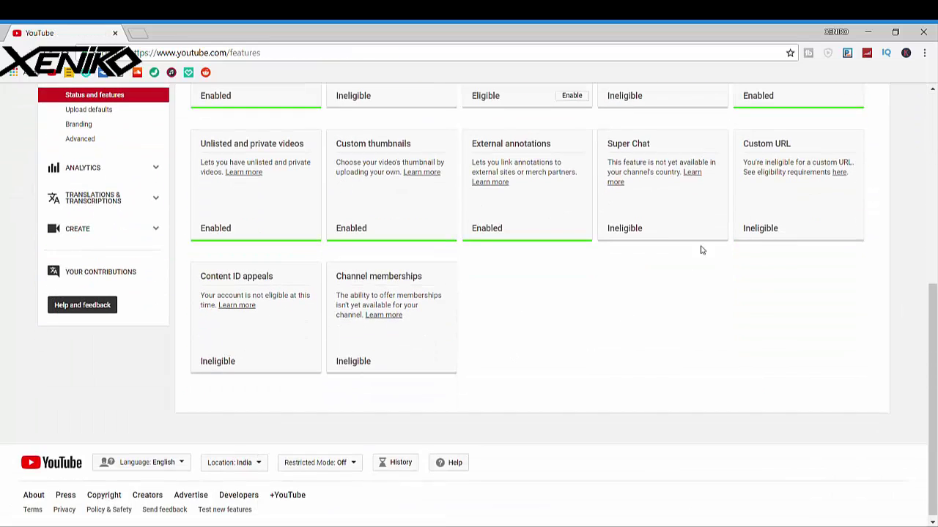
scroll(701, 251, up, 4)
scroll(124, 350, down, 2)
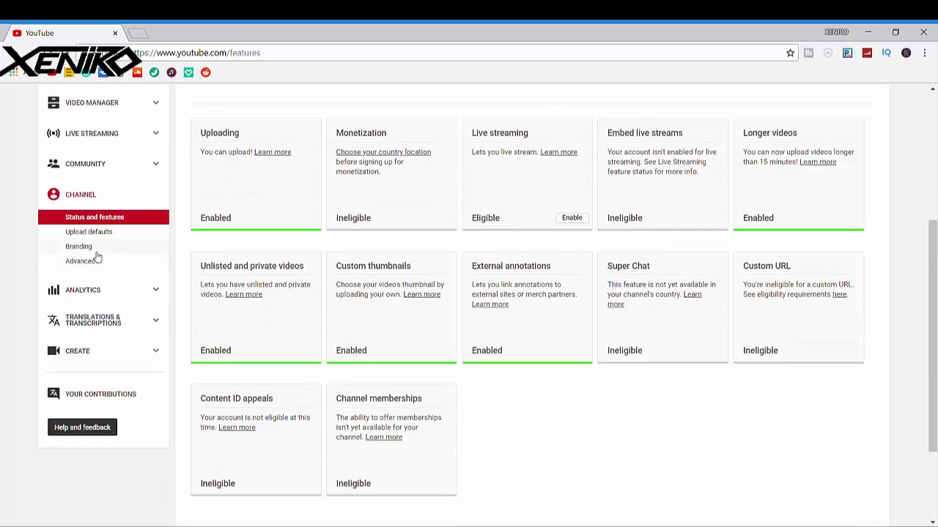
click(75, 249)
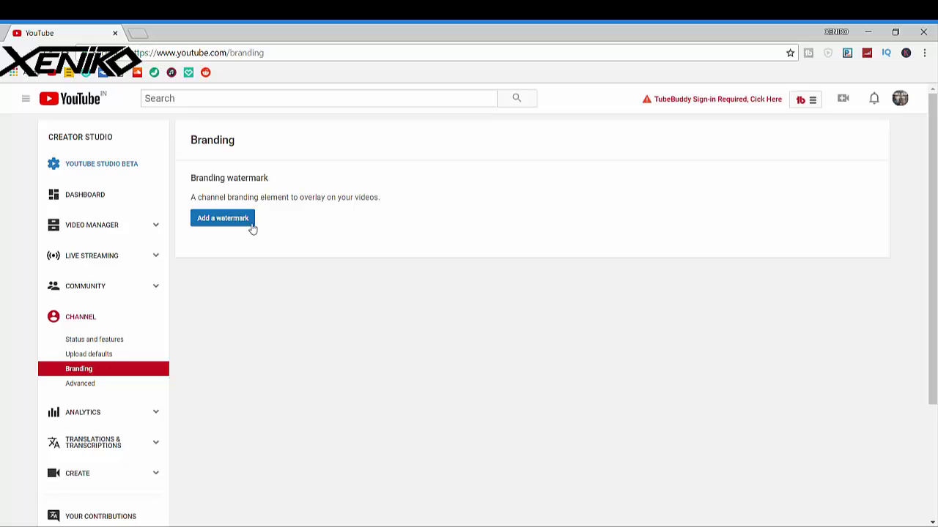
Add a branding watermark to the channel by uploading subscribe.png, and save it
click(248, 227)
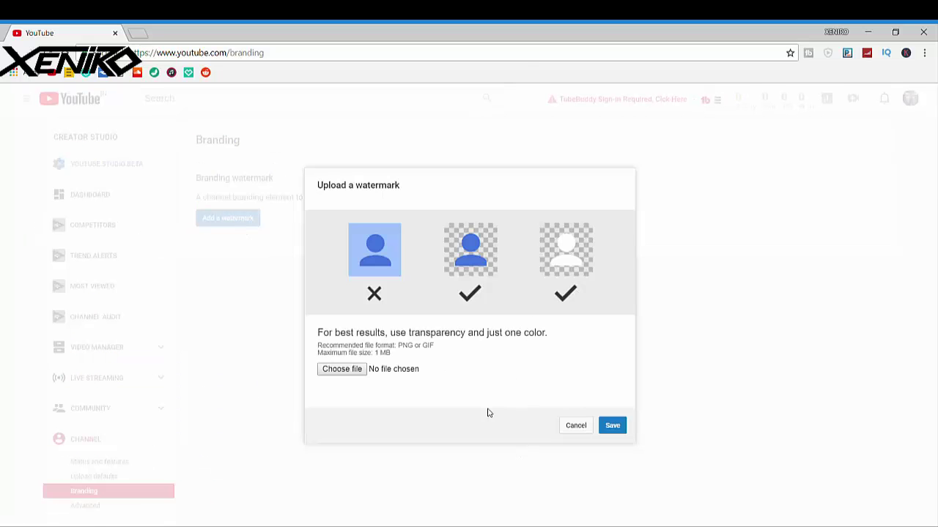
click(358, 373)
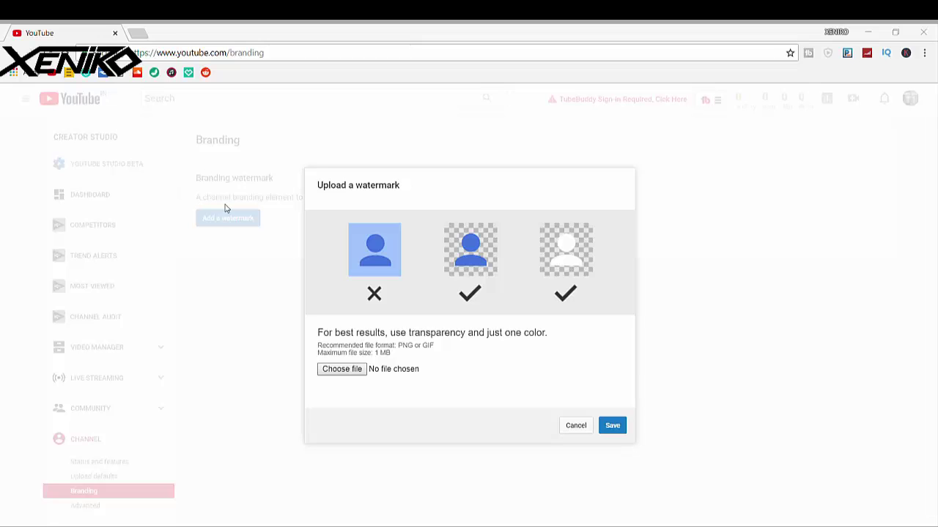
double_click(155, 182)
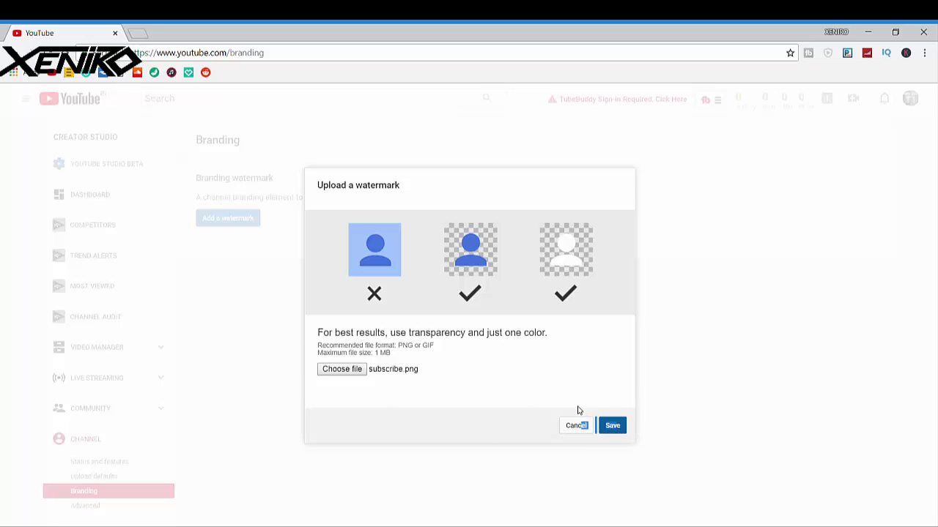
click(612, 426)
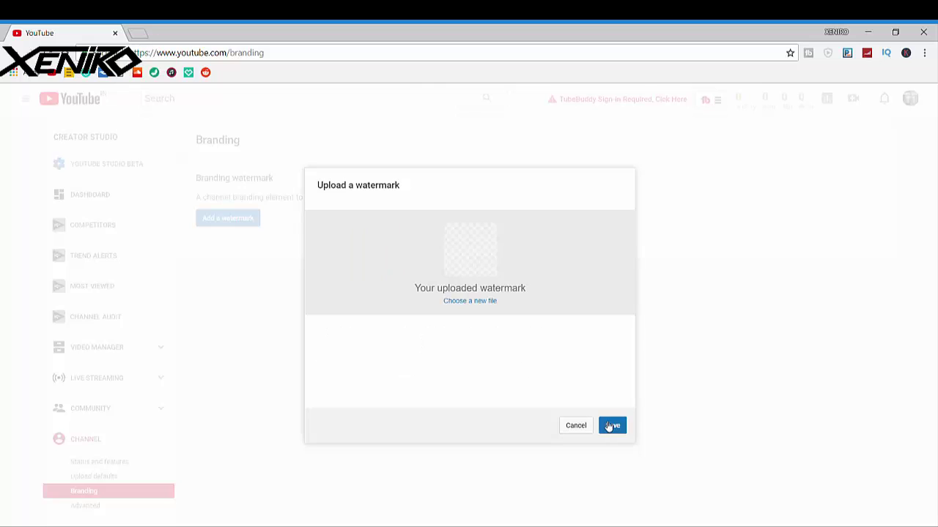
click(615, 428)
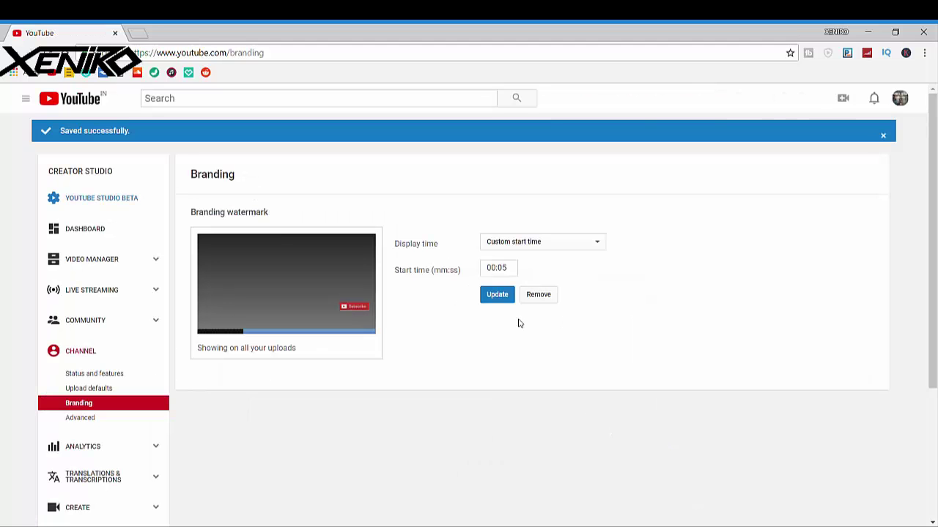
Set the watermark's custom start time to 00:30 and update the branding settings
key(BackSpace)
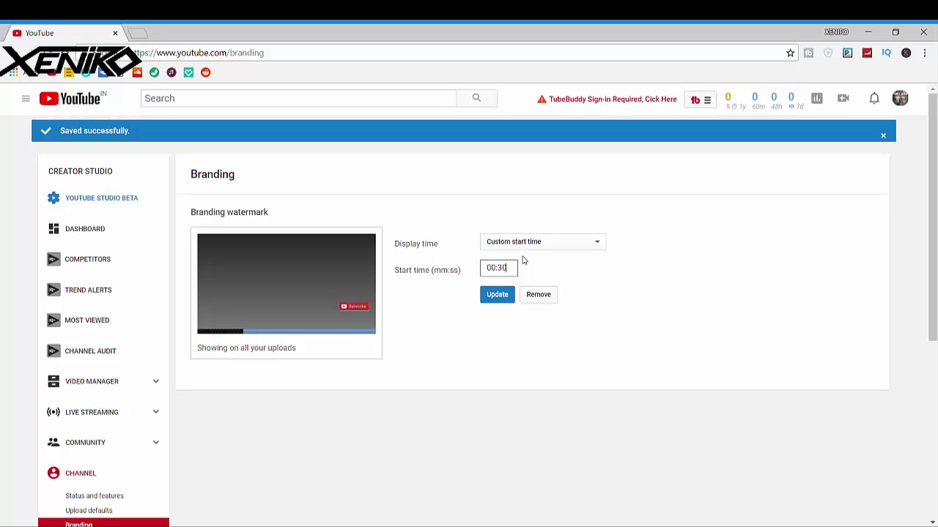
click(505, 298)
click(500, 302)
In the channel's Advanced settings, set the country to India and enter "music" as the channel keyword
scroll(114, 445, down, 3)
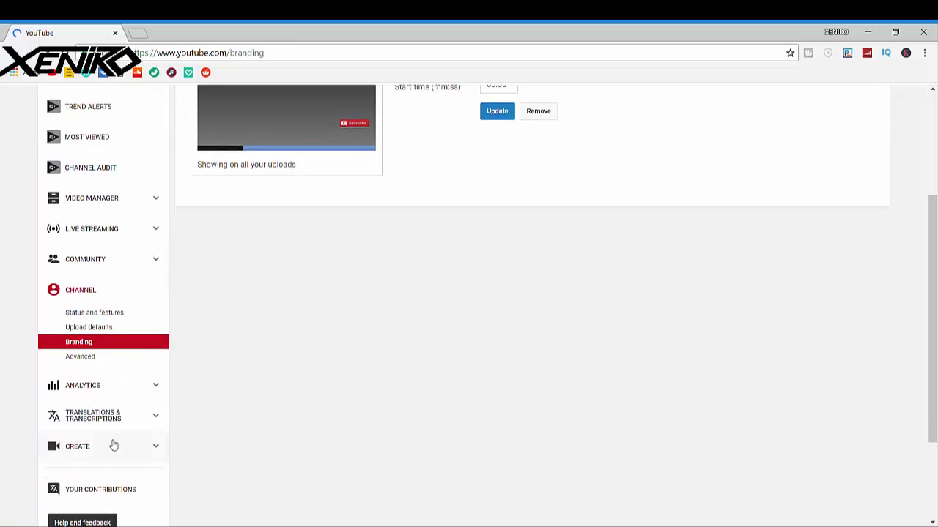
click(103, 360)
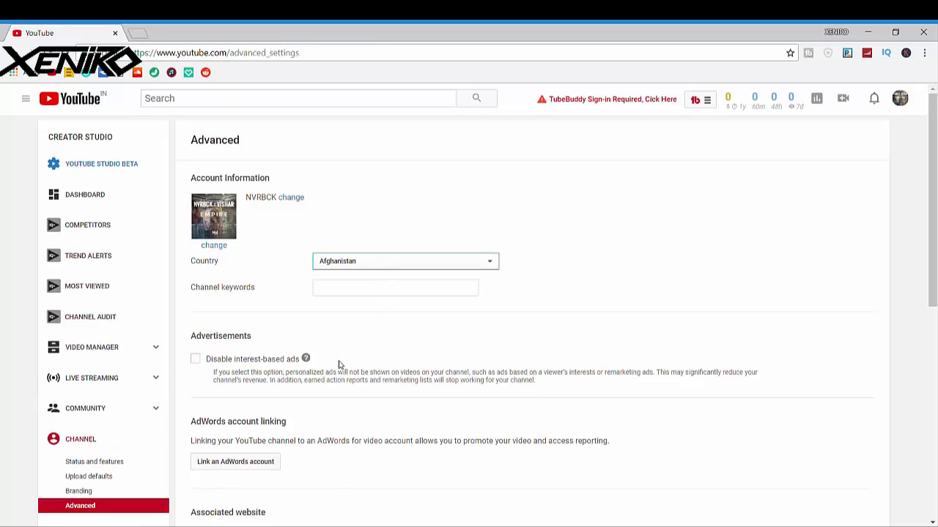
click(378, 292)
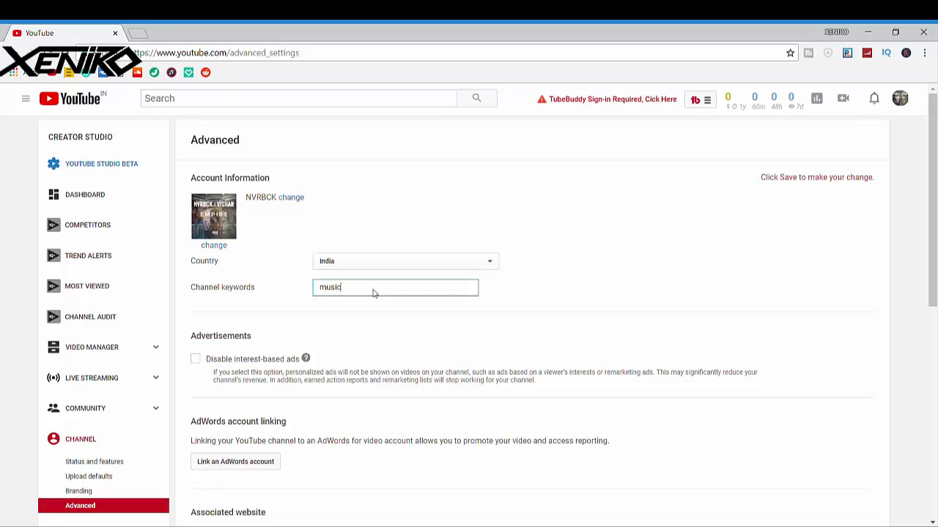
scroll(378, 293, down, 3)
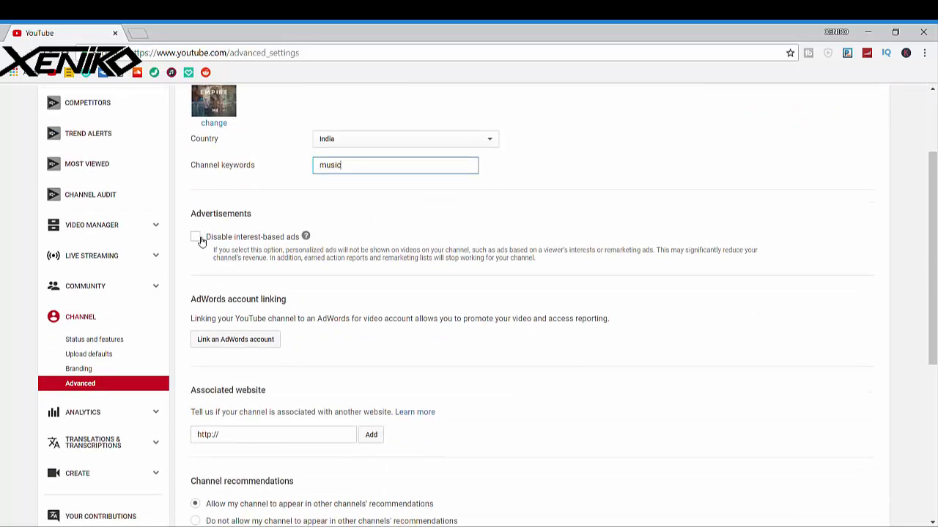
key(Return)
Review the advertising, website, recommendation and subscriber count options in the Advanced settings, and save the changes
scroll(281, 315, down, 5)
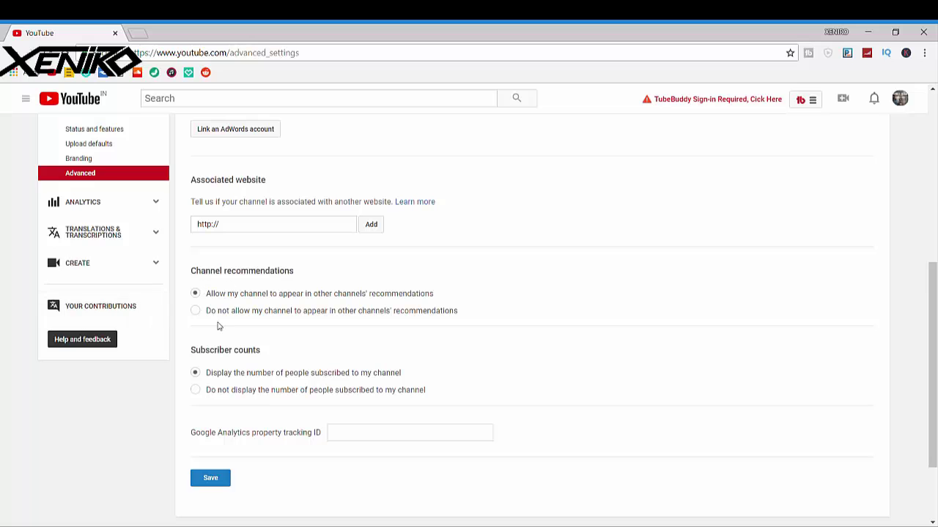
scroll(244, 379, down, 2)
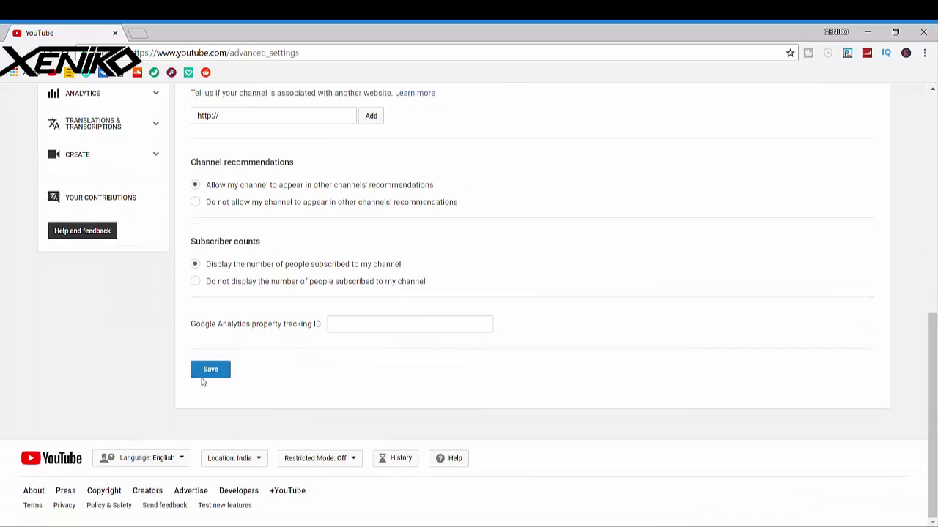
scroll(412, 381, up, 5)
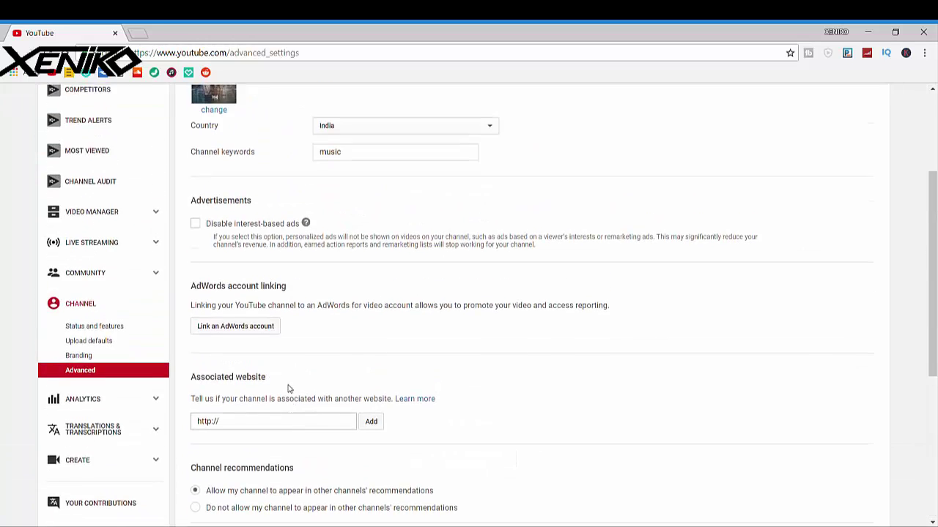
scroll(288, 389, down, 5)
scroll(262, 288, up, 6)
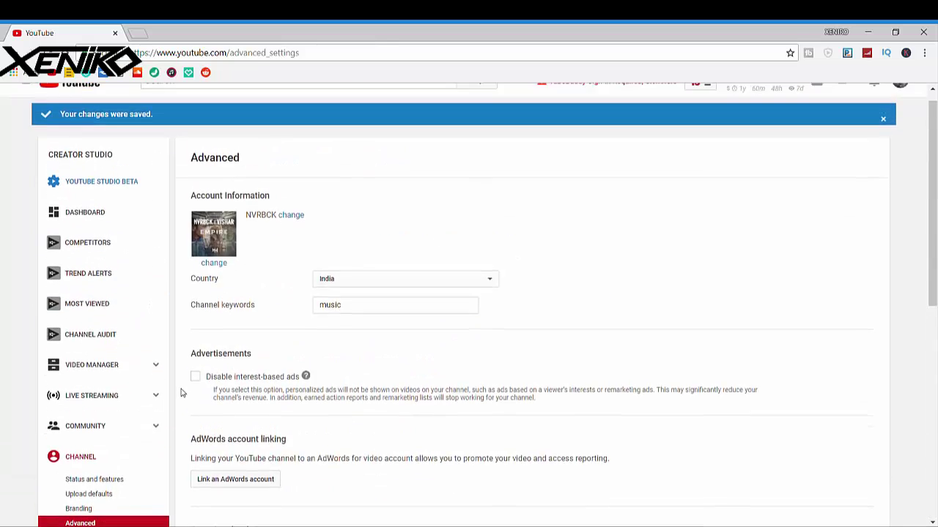
scroll(182, 392, down, 4)
scroll(117, 335, up, 3)
scroll(146, 328, up, 3)
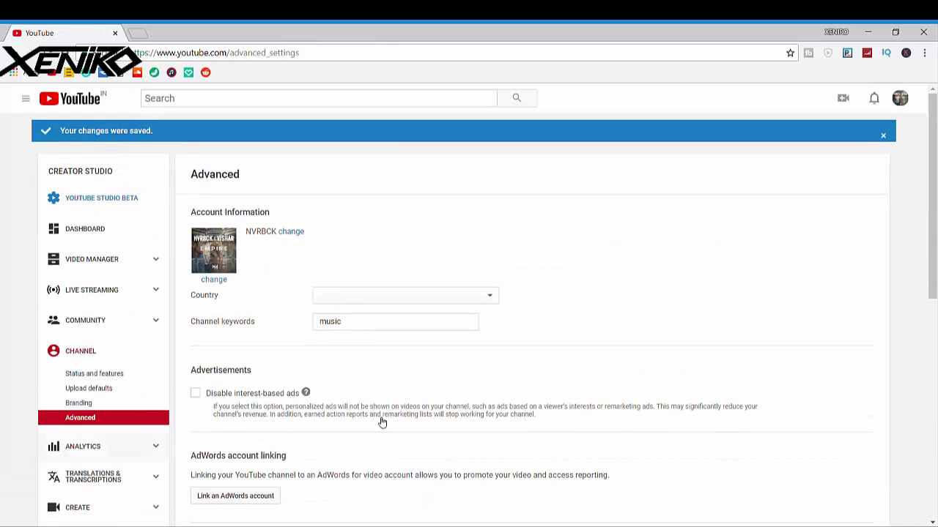
Open the video upload page and dismiss the vidIQ promotional message
click(842, 99)
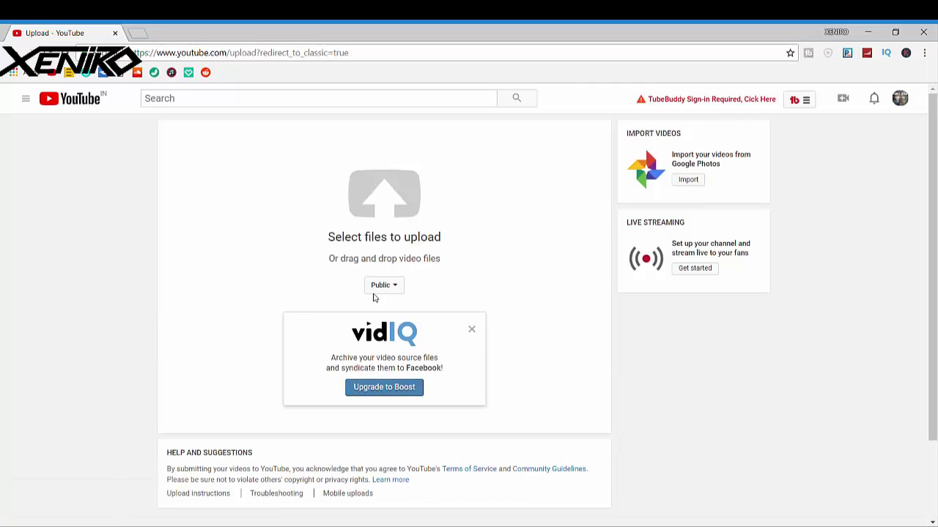
scroll(409, 367, down, 2)
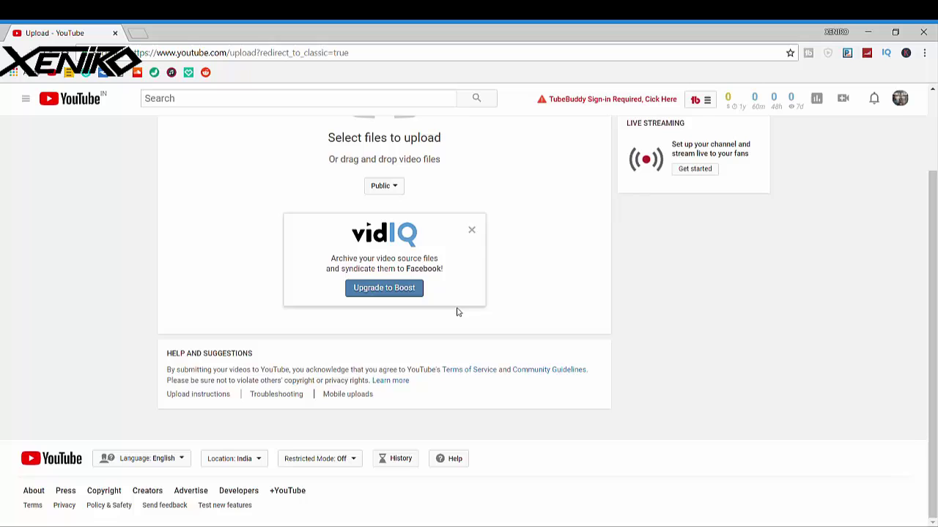
click(472, 229)
scroll(596, 305, up, 1)
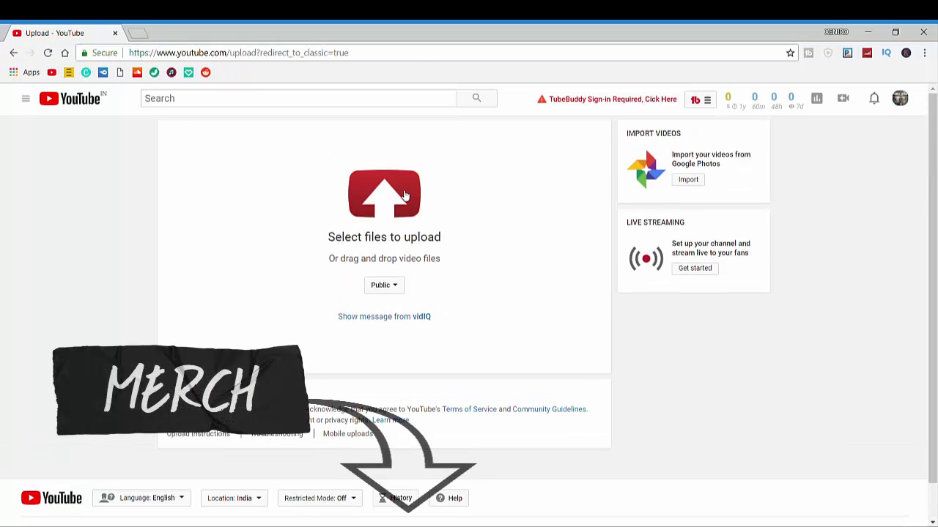